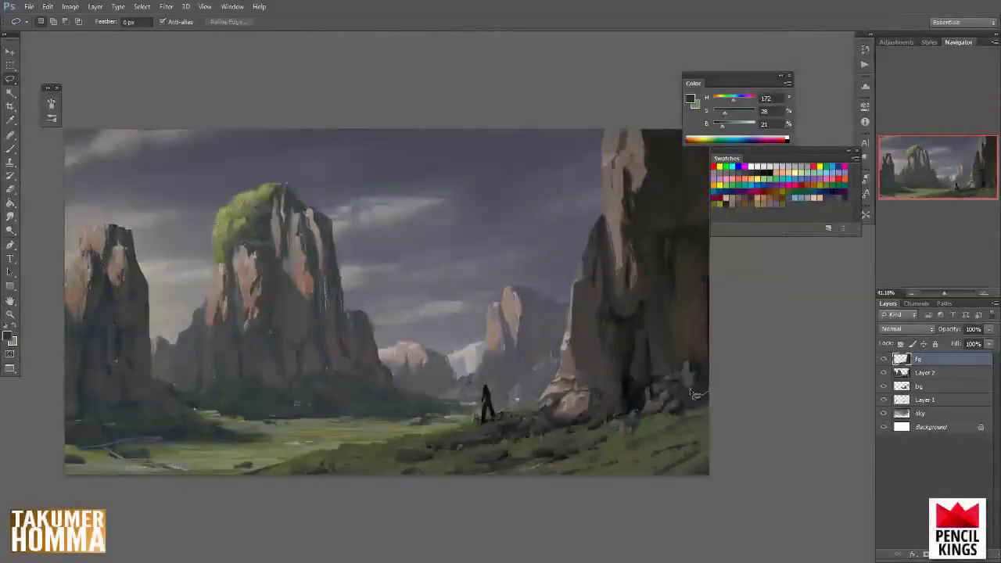
- Lasso the large foreground cliff, shift its shadows toward cyan with Color Balance, and deselect
mouse_move(710, 392)
mouse_down()
mouse_move(629, 415)
mouse_move(574, 71)
mouse_move(735, 344)
mouse_up()
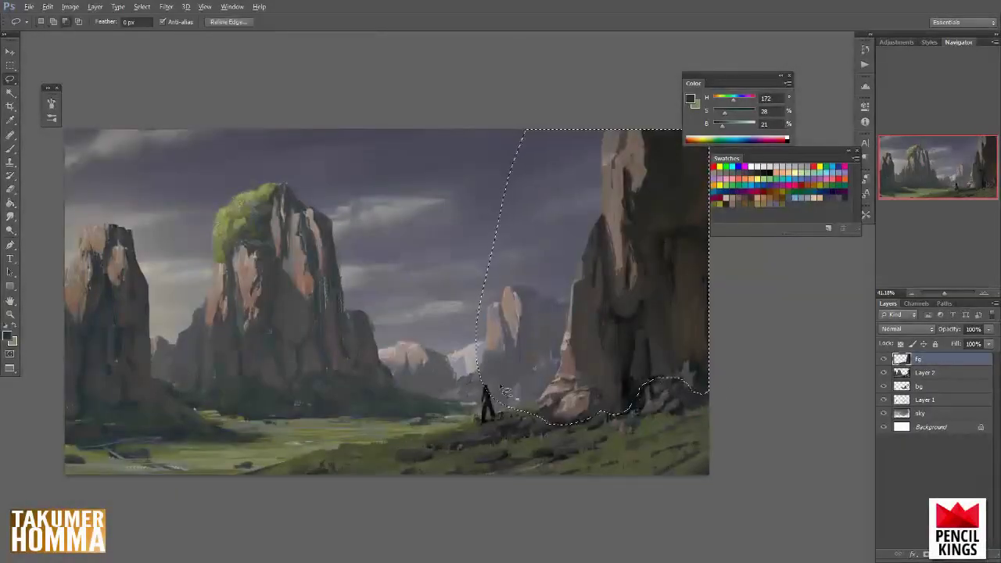
key(ctrl+b)
drag(479, 109, 483, 108)
drag(477, 134, 472, 109)
click(398, 160)
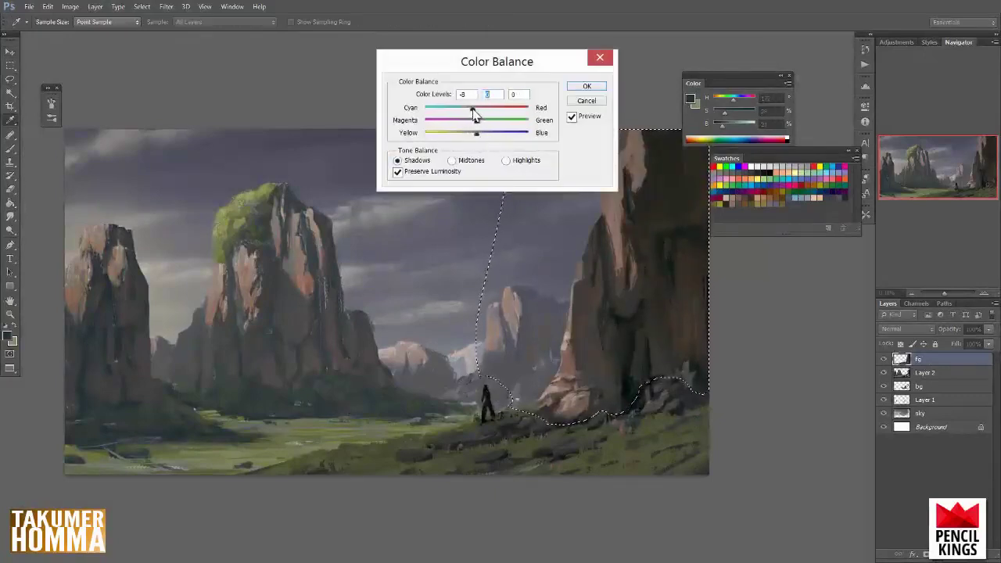
click(509, 161)
click(588, 86)
key(v)
key(m)
click(562, 282)
- Choose a bristle-textured brush tip, rotate it to -6° and set its size to 195 px
key(b)
right_click(563, 282)
click(629, 232)
click(550, 221)
click(51, 103)
click(254, 240)
drag(671, 249, 641, 290)
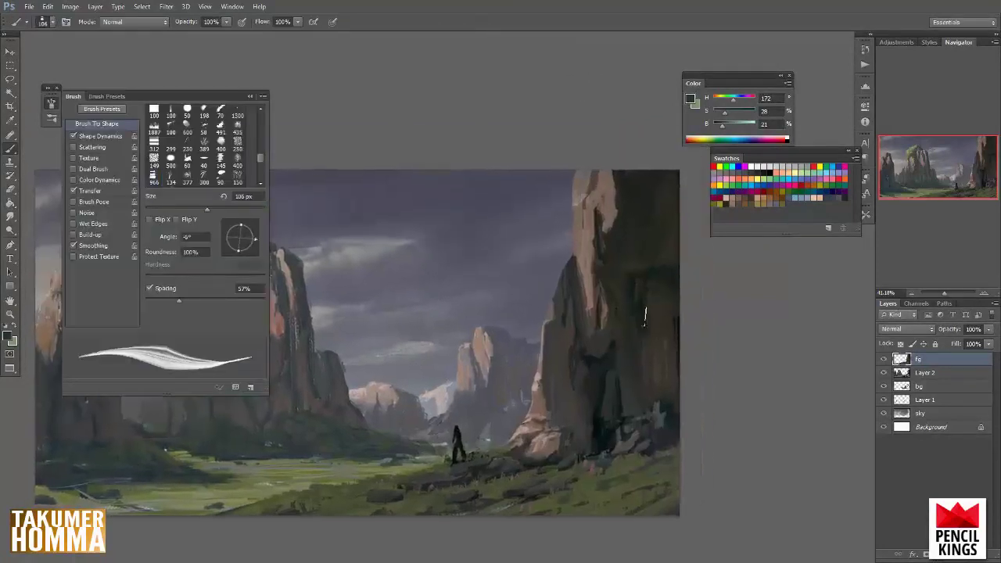
right_click(641, 290)
click(735, 232)
click(619, 268)
- Paint a sampled dark tone onto the cliff's shadow face and set the brush's pen-pressure opacity minimum to 40%
alt+click(645, 279)
drag(616, 244, 646, 252)
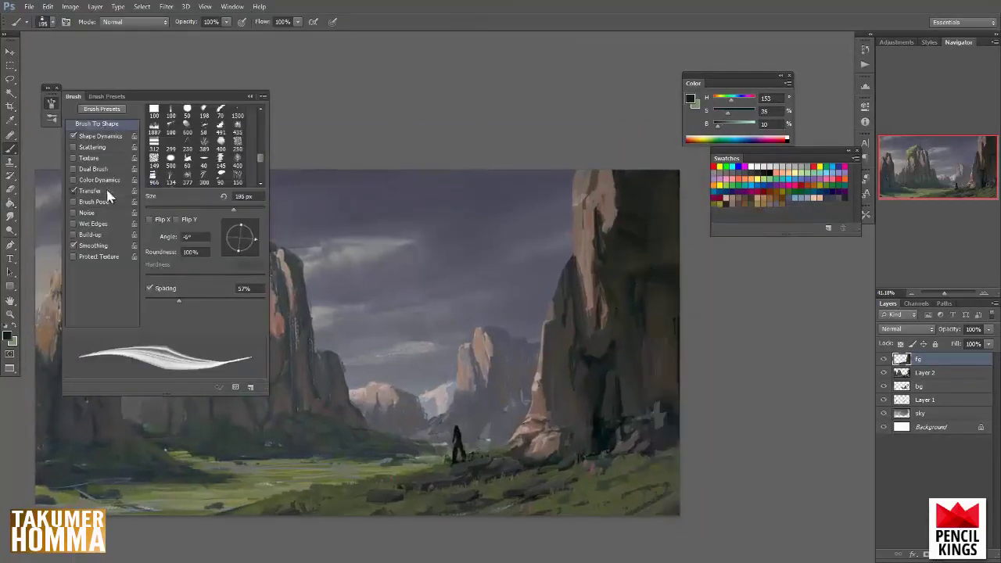
click(110, 192)
click(207, 133)
click(208, 157)
click(198, 148)
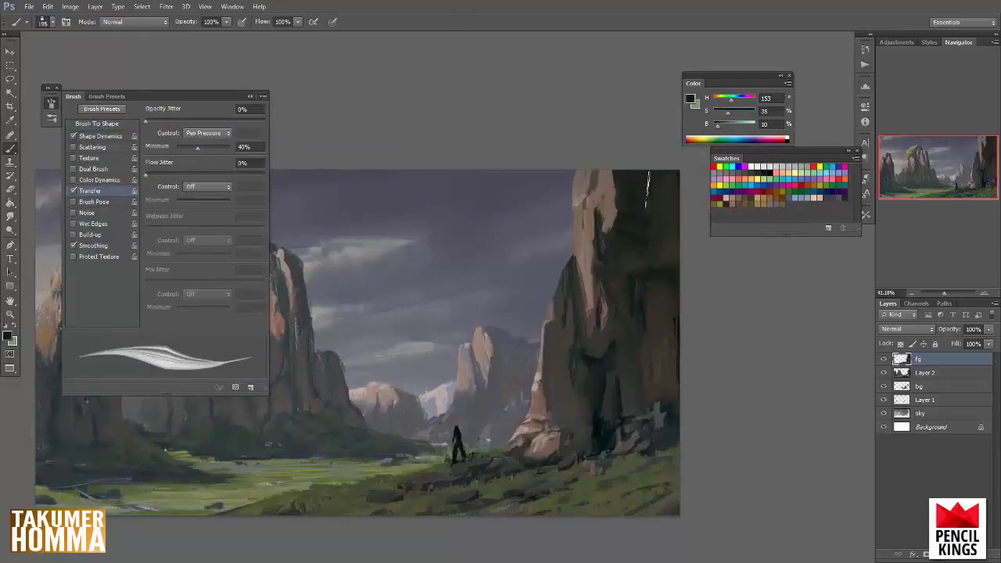
- Paint dark greenish tones sampled from the cliff across its upper shadow face
alt+click(655, 228)
mouse_move(635, 225)
mouse_down()
mouse_move(661, 247)
mouse_move(645, 241)
mouse_up()
alt+click(655, 217)
alt+click(669, 186)
- Set the brush angle to -9° and blend sampled dark tones across the top of the cliff's shadow side
click(97, 123)
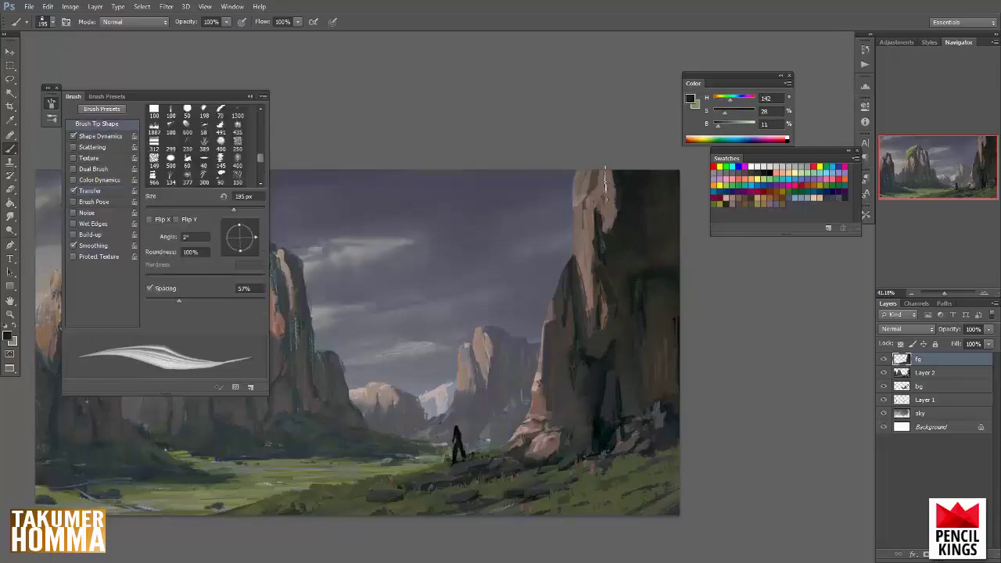
click(255, 239)
alt+click(677, 239)
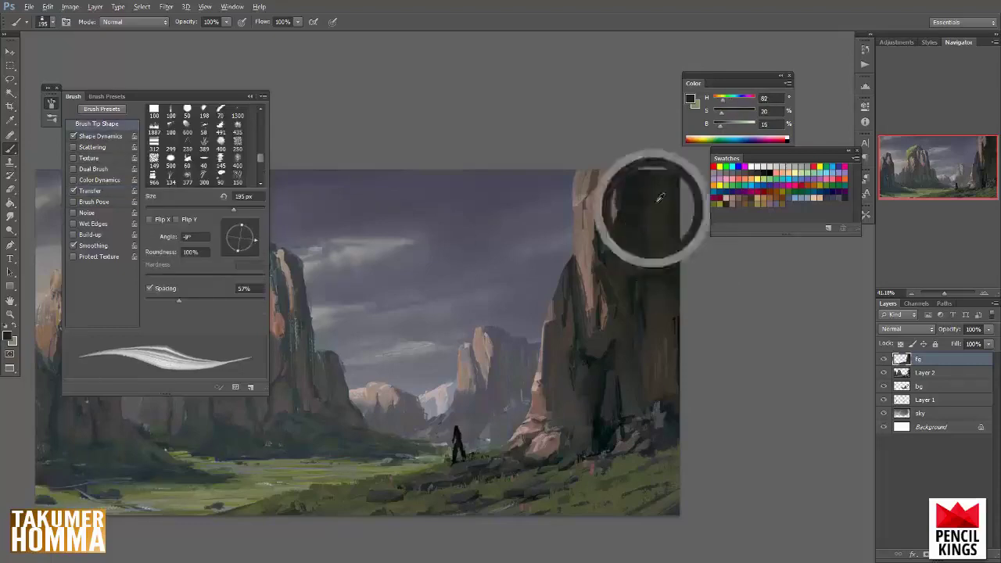
alt+click(632, 233)
drag(626, 210, 648, 203)
alt+click(628, 188)
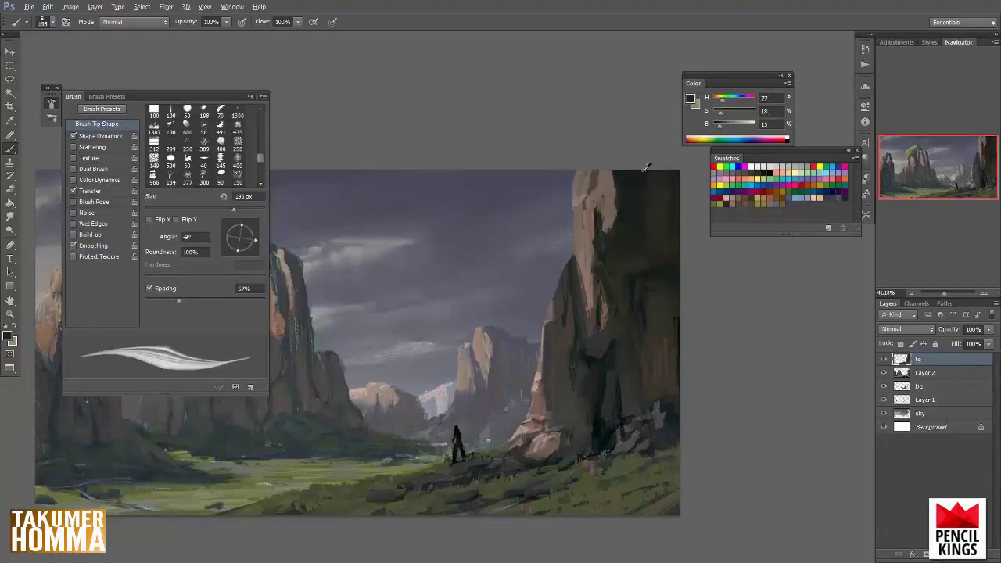
alt+click(639, 173)
- Rotate the brush to 3° and paint sampled browns along the outer middle part of the cliff's shadow face
click(257, 240)
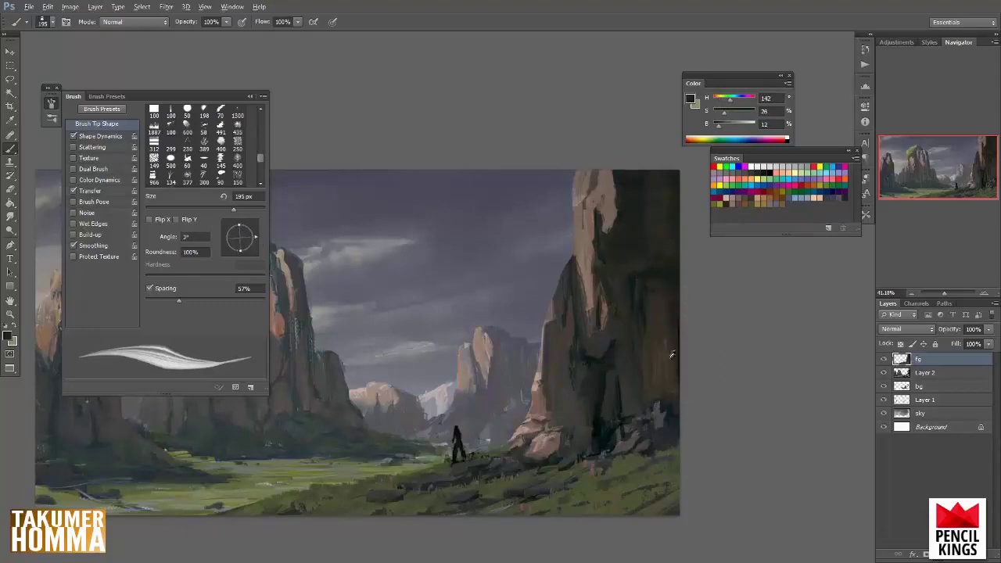
alt+click(670, 354)
alt+click(663, 318)
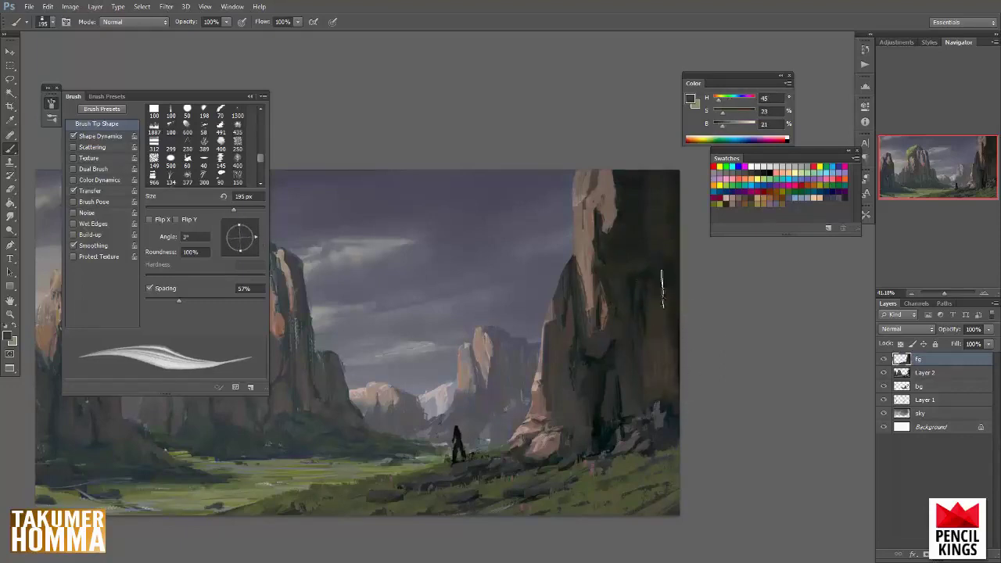
alt+click(666, 348)
alt+click(645, 330)
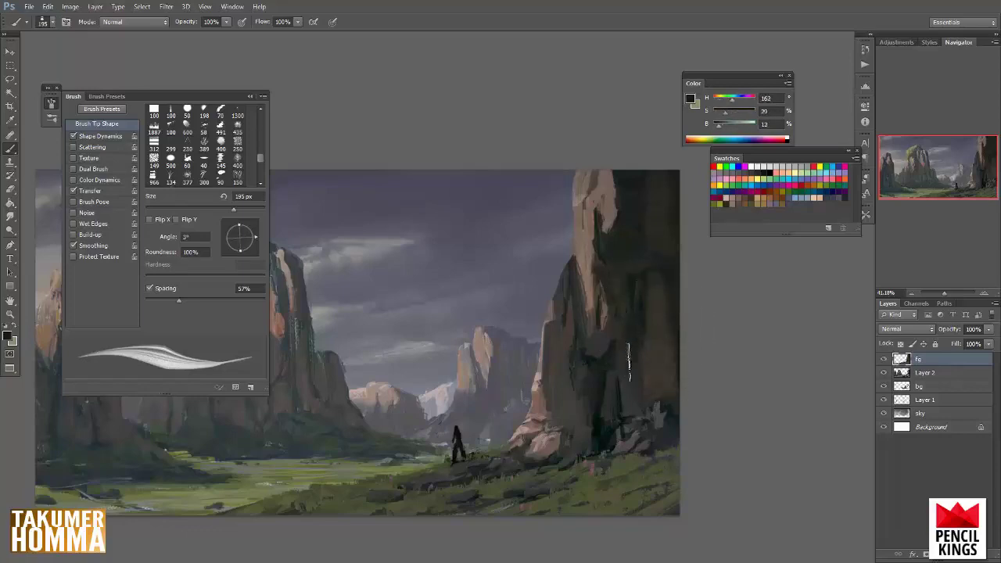
- Paint vertical strokes of sampled dark green and brown over the lower middle of the cliff face
alt+click(642, 363)
alt+click(638, 321)
alt+click(626, 356)
alt+click(666, 358)
drag(624, 358, 615, 380)
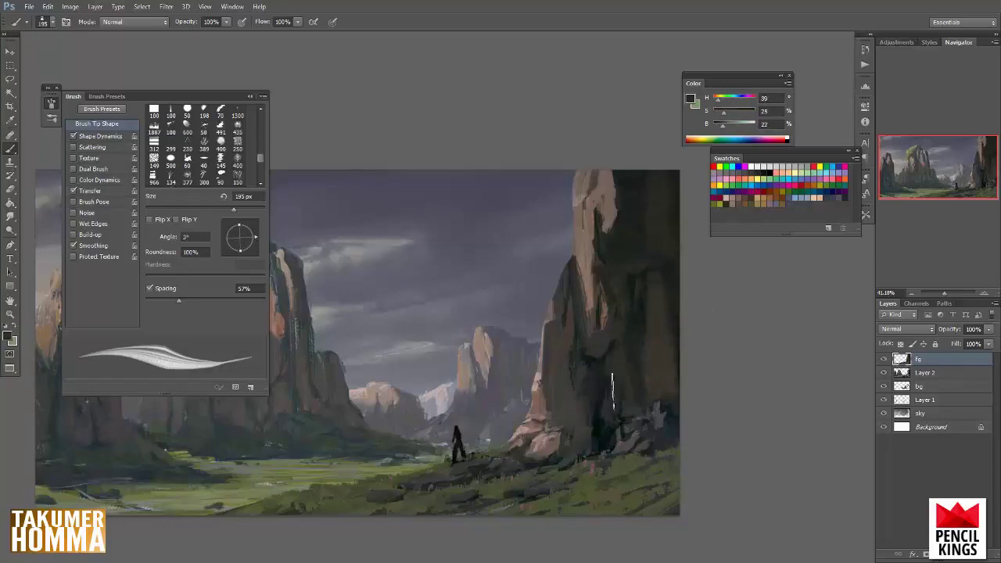
alt+click(627, 342)
- Set the brush's minimum opacity to 0% and its angle to -9° for softer strokes on the cliff's shadow face
click(114, 192)
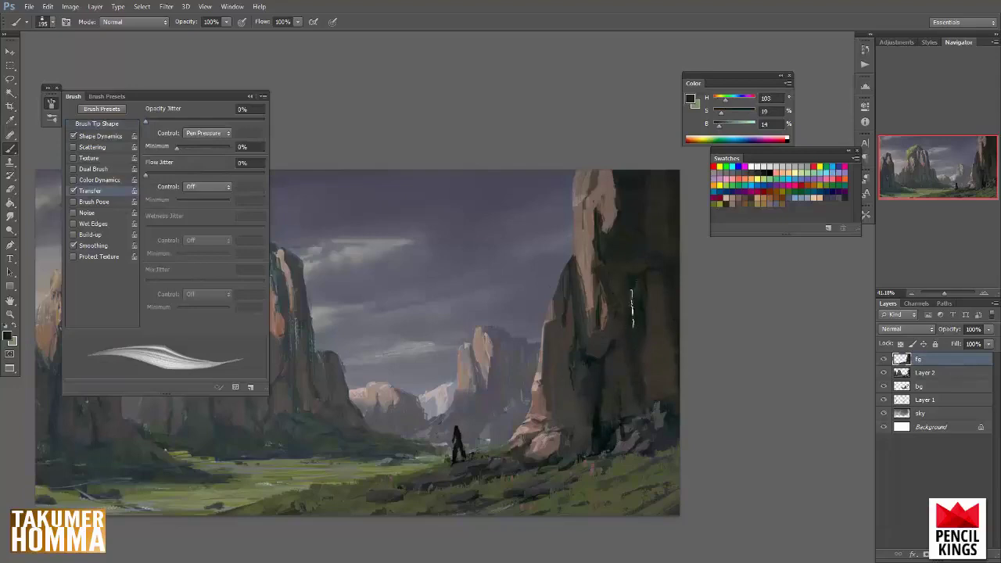
click(116, 125)
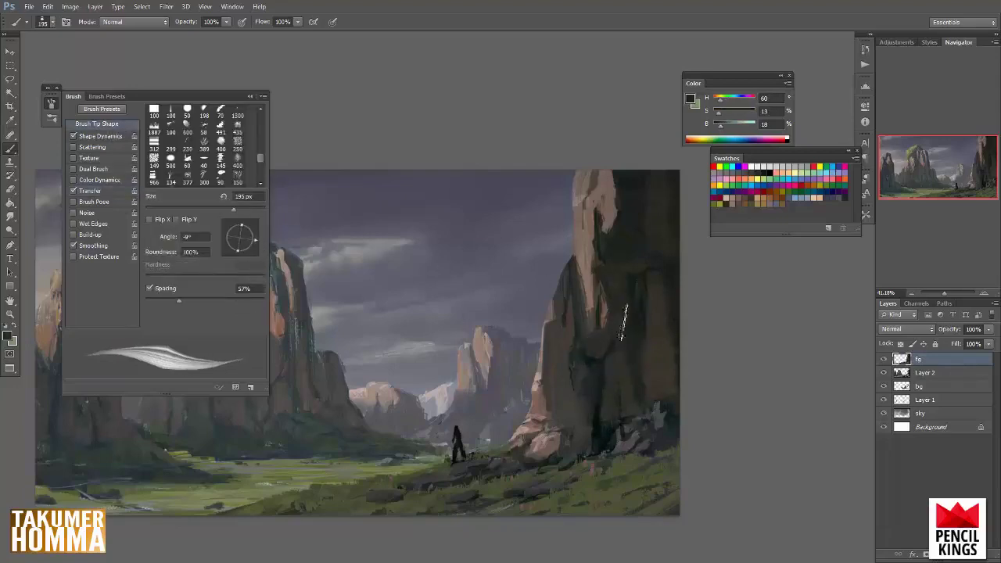
alt+click(627, 319)
- Lock the fg layer's transparent pixels and paint sampled dark tones down the cliff face to its base
alt+click(637, 219)
alt+click(662, 333)
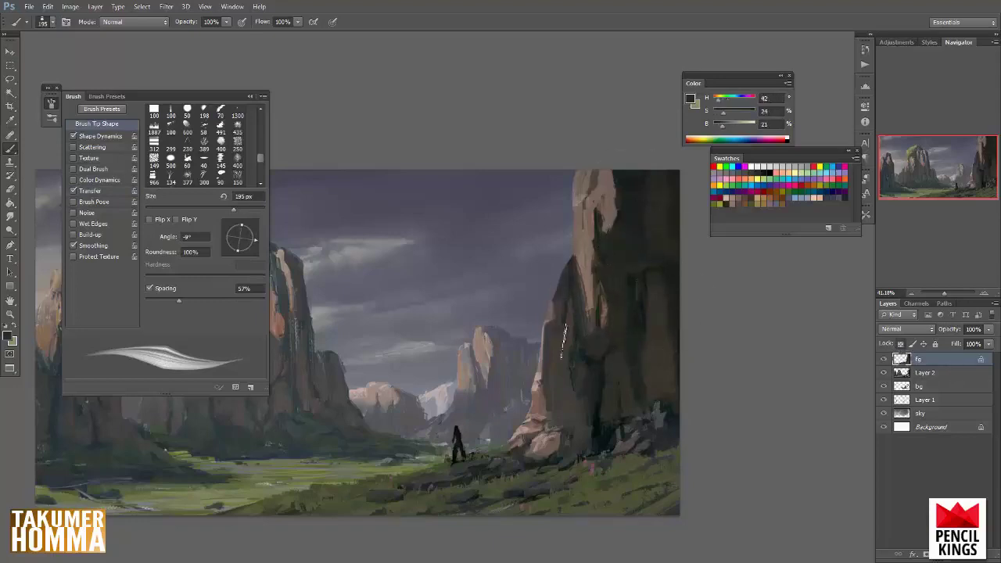
drag(572, 443, 569, 440)
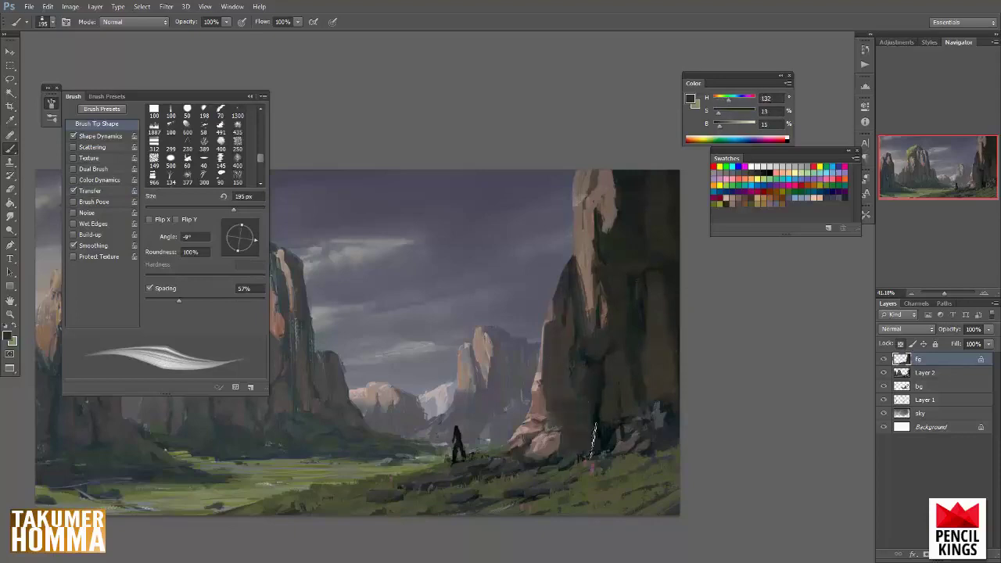
alt+click(589, 418)
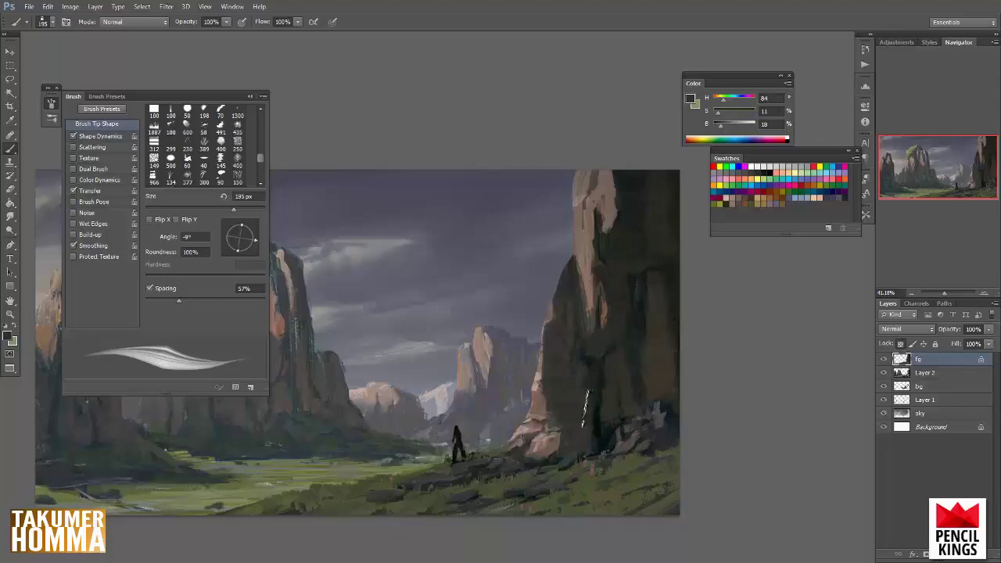
alt+click(641, 353)
- Sample the sunlit rock colour, shift its hue to 32 and repaint the lit strip at the cliff's top
drag(604, 194, 602, 228)
alt+click(600, 227)
alt+click(590, 187)
drag(715, 100, 717, 101)
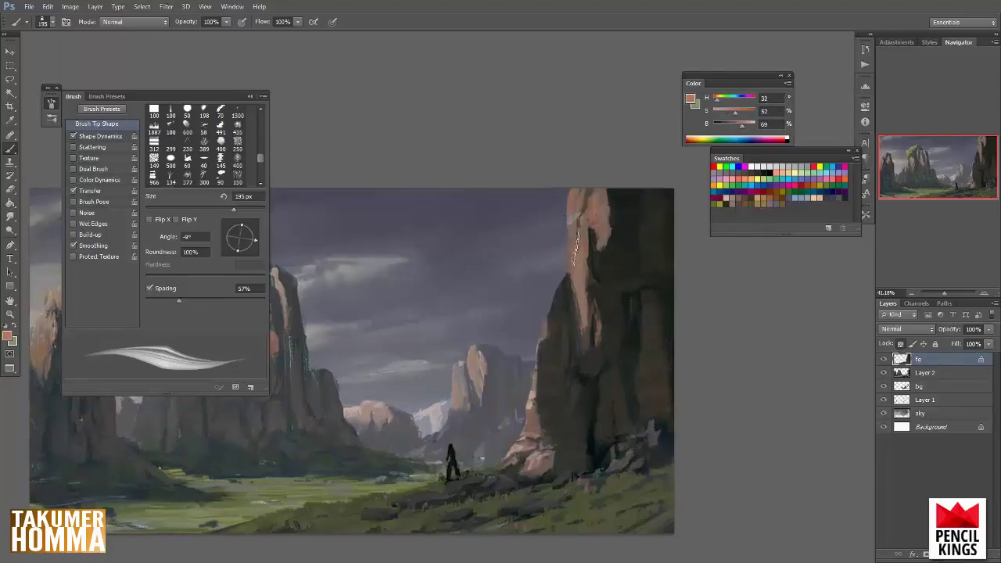
- Reduce the brush to 98 px and paint warm orange light down the cliff's sunlit edge
right_click(610, 215)
click(638, 231)
alt+click(543, 342)
alt+click(533, 379)
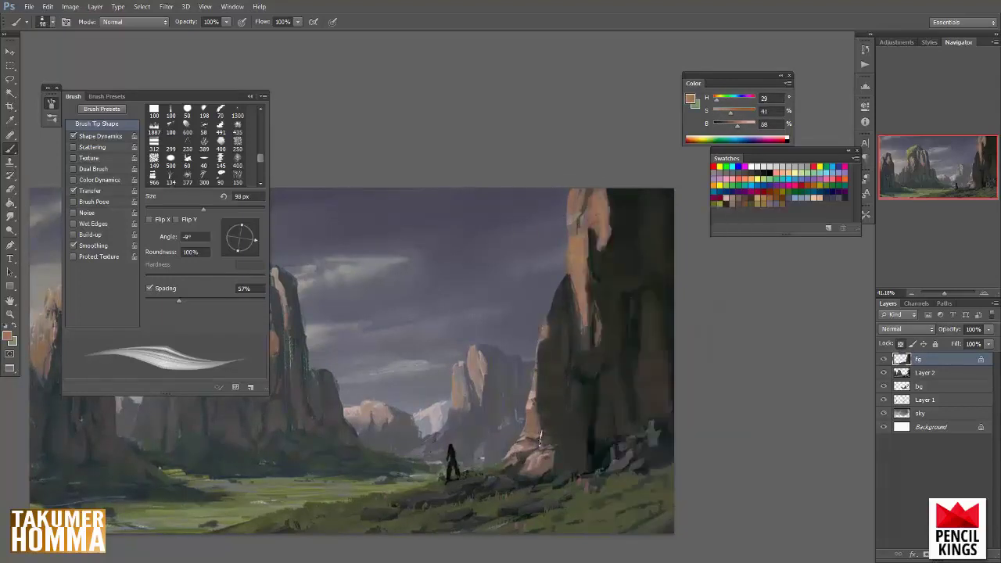
- Paint sampled dark brown shadows beside the lit rock at the cliff's base
alt+click(575, 393)
drag(555, 434, 553, 450)
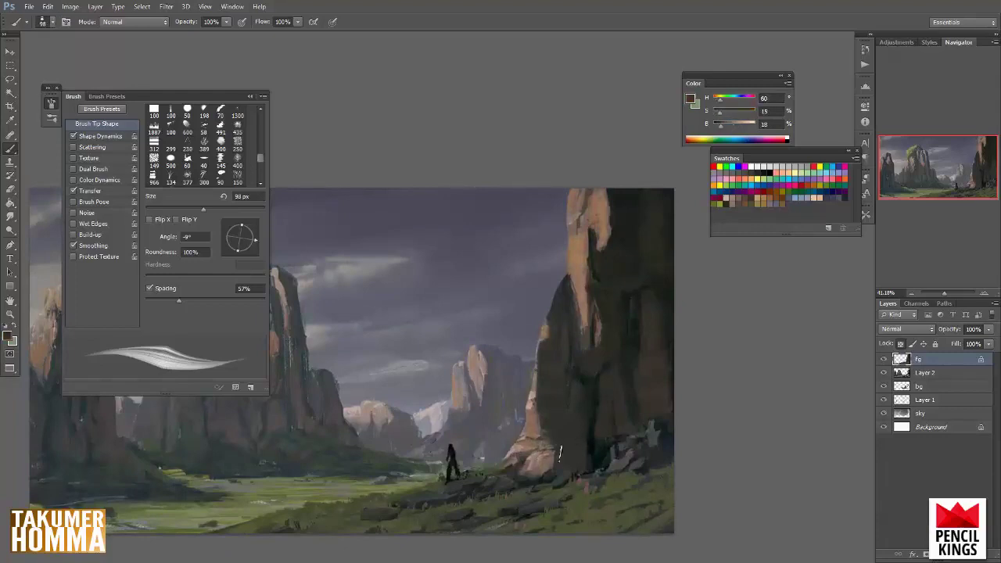
alt+click(564, 462)
alt+click(577, 463)
- Enlarge the brush to 162 px and paint a sampled dark tone over the cliff's shadow face
right_click(595, 372)
click(655, 233)
key(Return)
alt+click(619, 354)
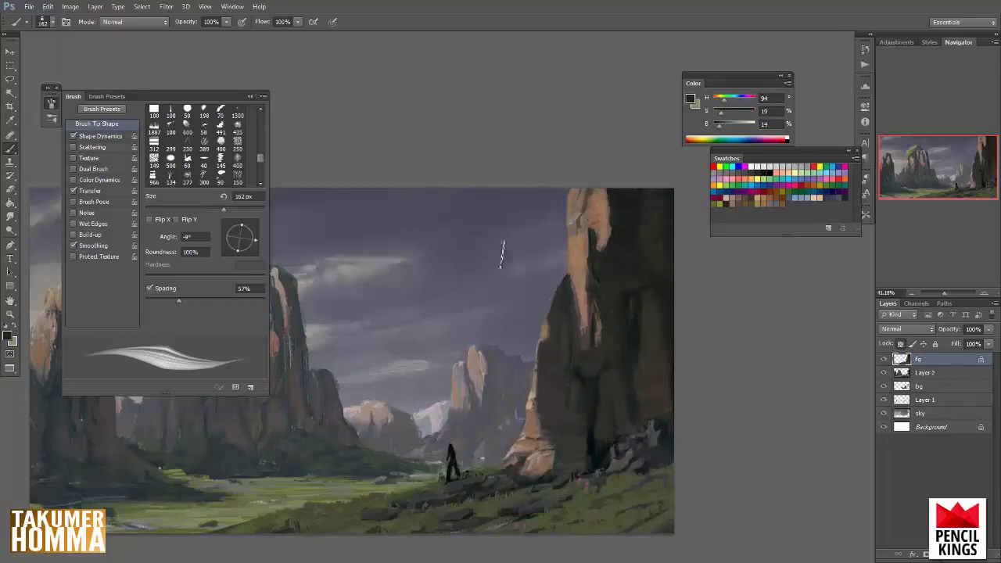
- Set the brush to 125 px and paint sampled warm highlights onto the rock at the cliff's base
right_click(625, 213)
click(683, 230)
alt+click(576, 244)
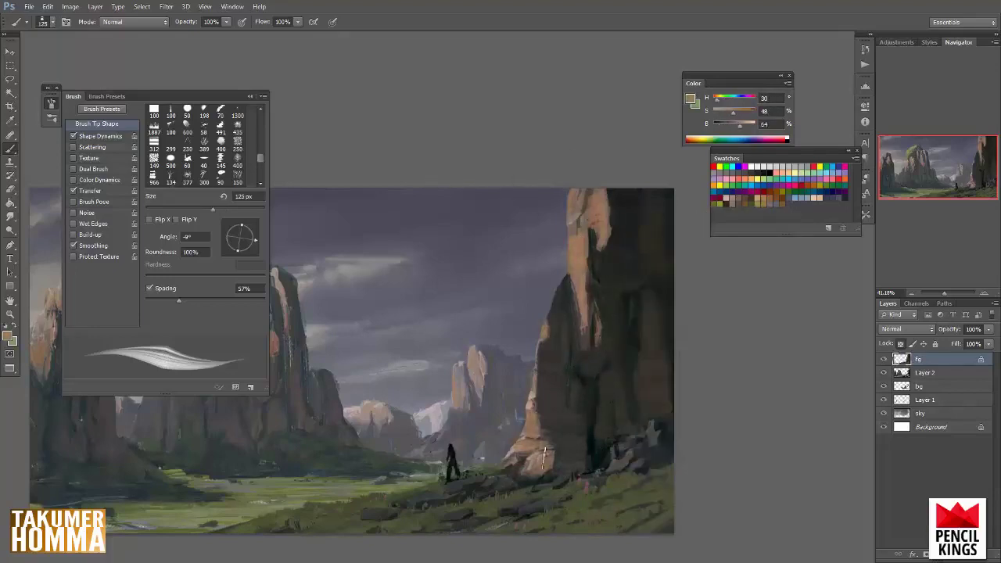
alt+click(574, 463)
drag(546, 442, 527, 462)
alt+click(527, 443)
- Reshape the boundary between light and shadow on the upper cliff with sampled dark brown and orange tones
mouse_move(645, 380)
mouse_down()
mouse_move(665, 384)
mouse_move(674, 403)
mouse_up()
alt+click(617, 250)
mouse_move(608, 256)
mouse_down()
mouse_move(612, 333)
mouse_move(619, 234)
mouse_move(638, 223)
mouse_move(637, 286)
mouse_up()
alt+click(634, 260)
alt+click(650, 288)
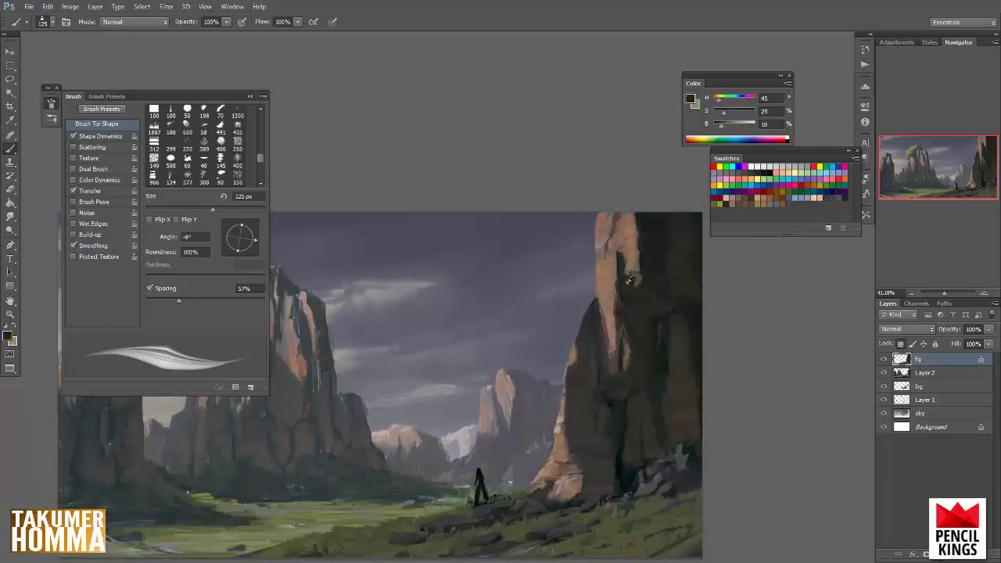
alt+click(633, 252)
alt+click(630, 275)
mouse_move(621, 279)
mouse_down()
mouse_move(627, 299)
mouse_move(621, 280)
mouse_up()
- Blend muted brown midtones sampled from the rock into the upper cliff's lit area
alt+click(650, 308)
alt+click(619, 254)
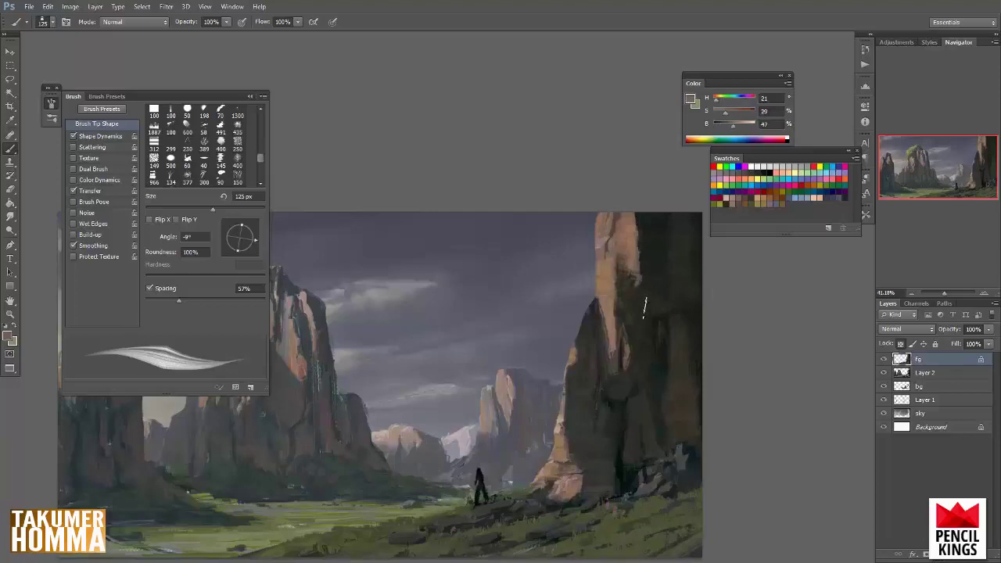
alt+click(634, 299)
alt+click(607, 266)
- Unlock the fg layer's transparent pixels, turn off the brush's Transfer option and paint orange light along the cliff's outer edge
mouse_move(679, 490)
mouse_down()
mouse_move(681, 457)
mouse_move(700, 452)
mouse_up()
drag(604, 458, 694, 437)
click(900, 345)
click(73, 190)
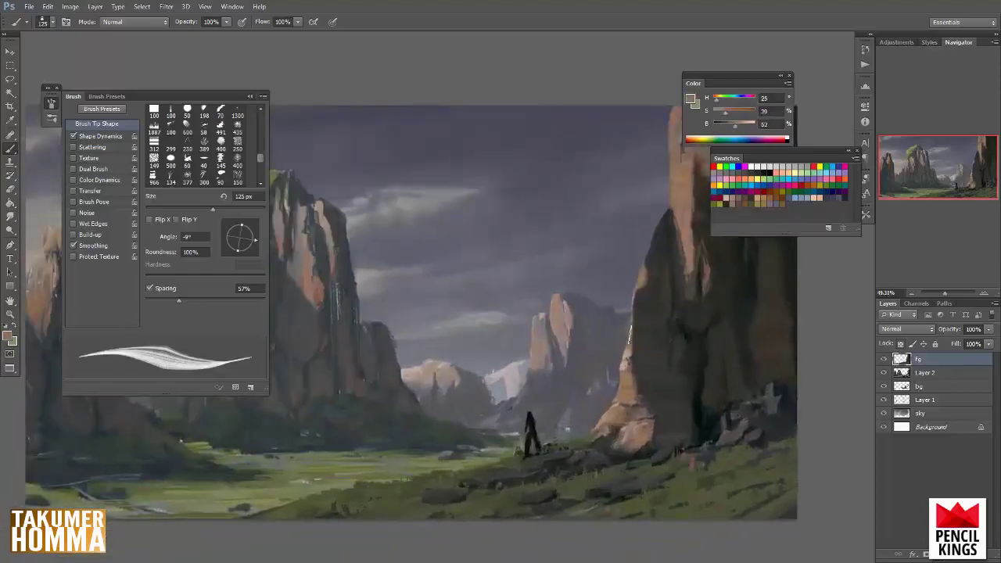
alt+click(630, 355)
drag(633, 334, 626, 356)
alt+click(627, 349)
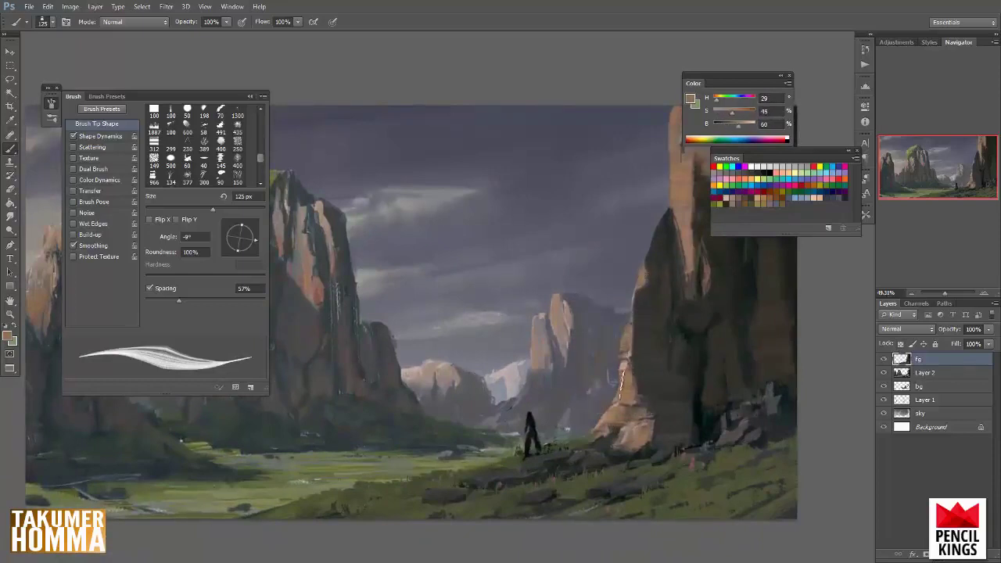
- Refine the cliff's sunlit outline from its shoulder to its lower edge with sampled orange rock tones
alt+click(633, 405)
alt+click(646, 274)
alt+click(639, 274)
scroll(633, 348, down, 1)
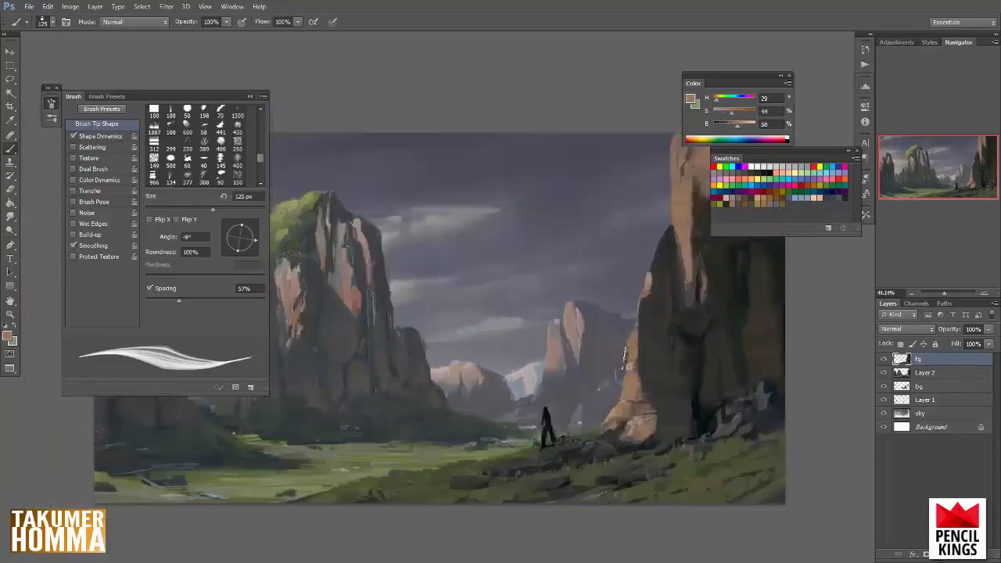
drag(628, 364, 633, 399)
alt+click(651, 397)
alt+click(632, 389)
- Rotate the brush to -23° and paint sampled brown tones into the sloping rocks at the cliff's base
scroll(656, 425, up, 2)
alt+click(662, 398)
alt+click(621, 390)
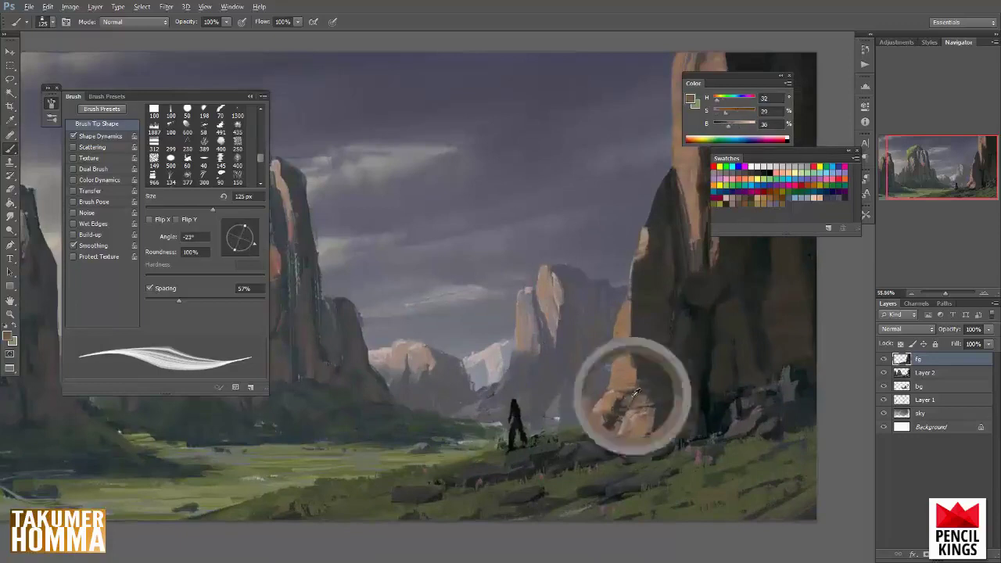
alt+click(617, 397)
drag(618, 397, 603, 424)
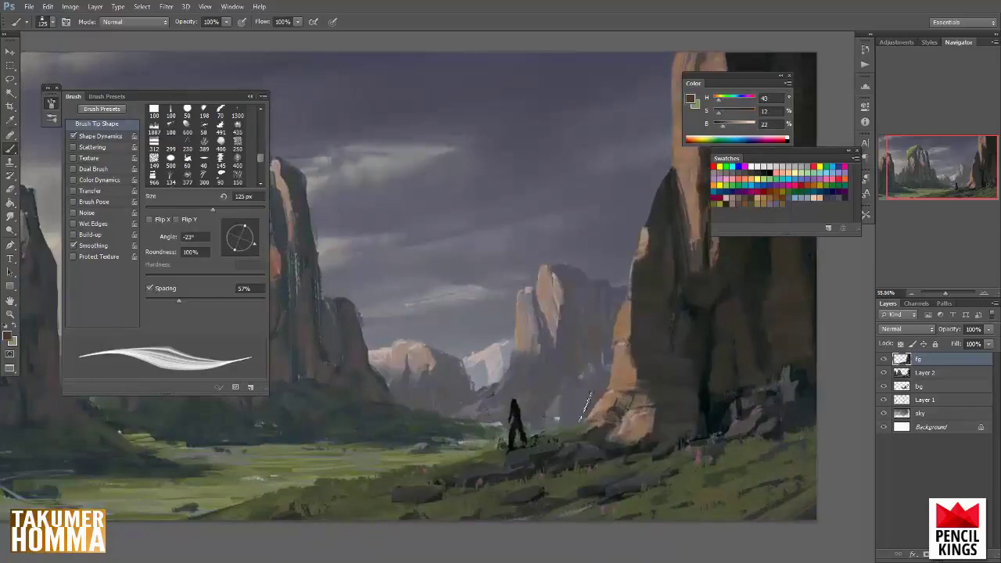
- Turn the brush's Transfer option back on and paint sampled muted tones over the lit rock at the cliff's top
click(73, 190)
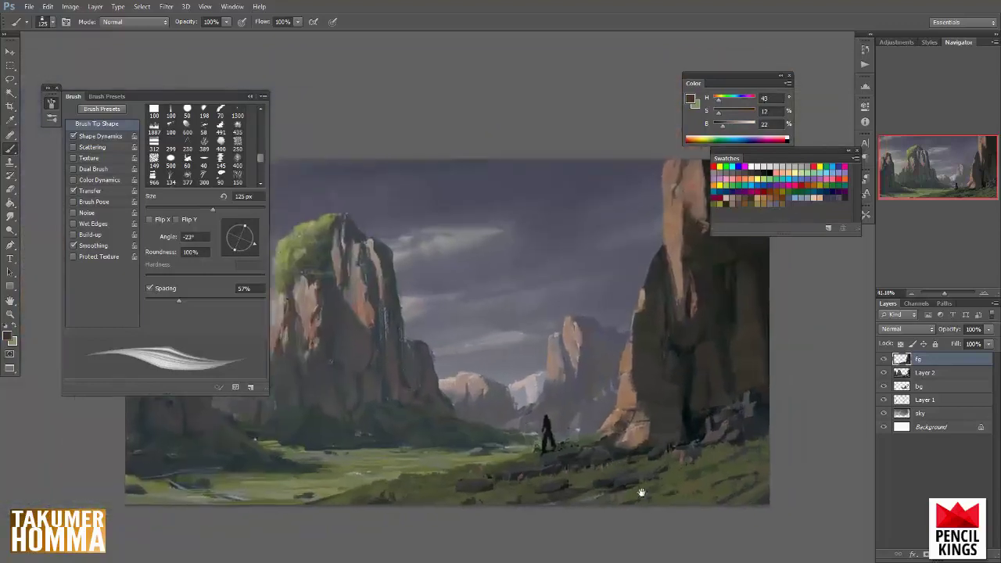
drag(641, 493, 594, 498)
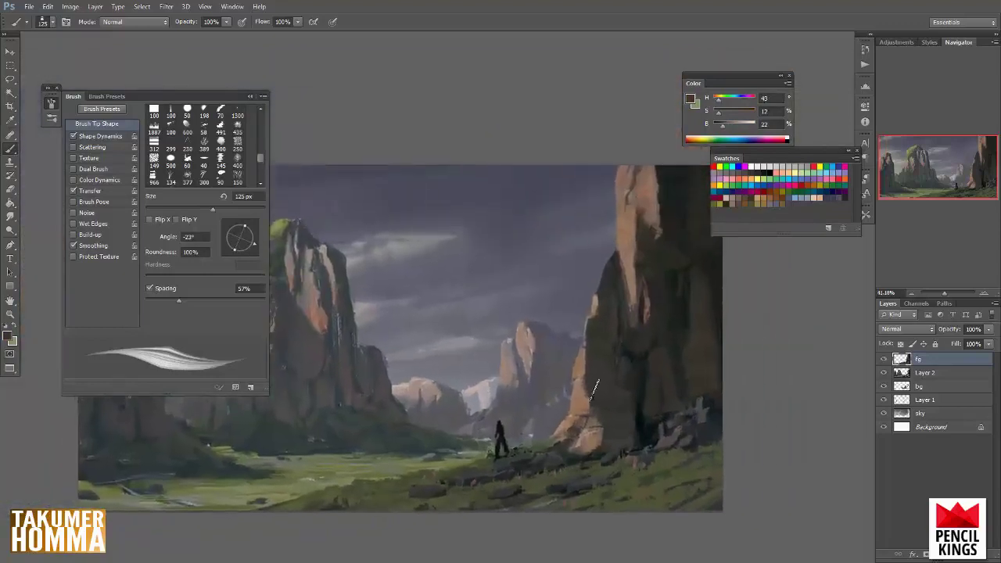
alt+click(636, 202)
drag(675, 172, 710, 172)
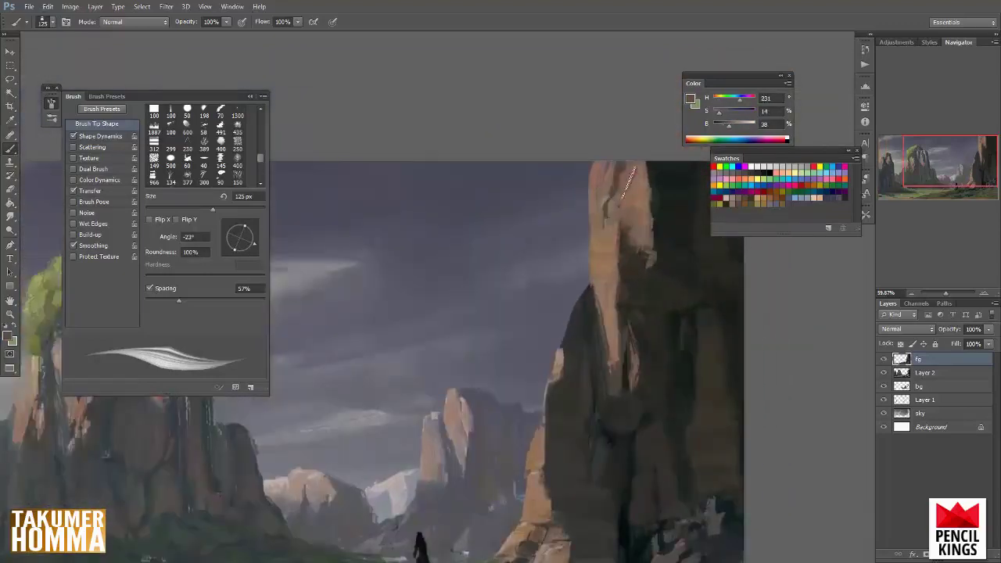
alt+click(637, 182)
alt+click(658, 202)
- Sample the sky colour and paint grey tones along the upper outer edge of the cliff
alt+click(517, 185)
drag(591, 171, 601, 210)
alt+click(598, 211)
- Select Layer 2 with the distant mountains and lock its transparent pixels
drag(611, 354, 559, 355)
drag(451, 423, 607, 352)
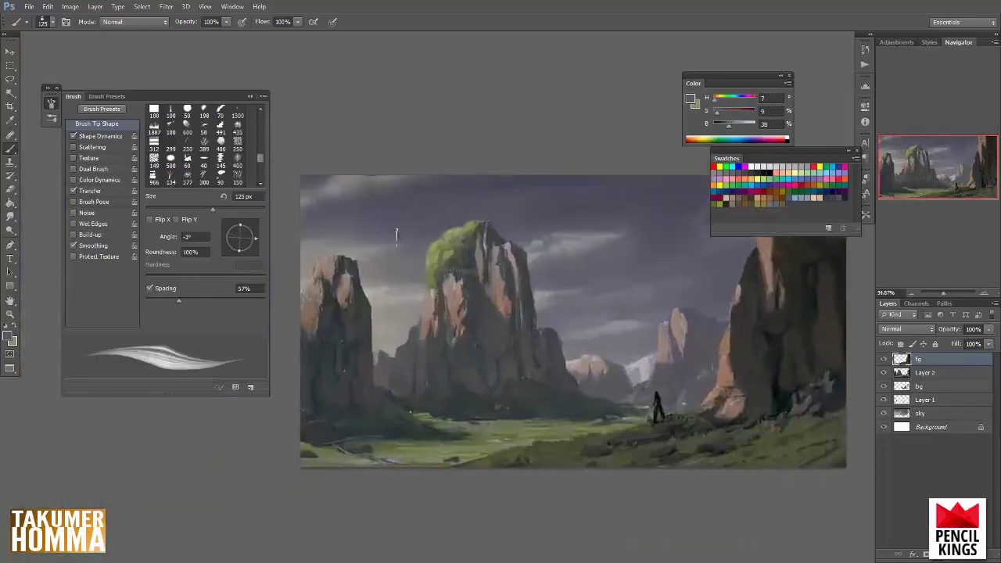
drag(483, 287, 538, 289)
click(926, 372)
click(900, 344)
- Reduce the brush to 74 px and paint sampled dark tones down the shadowed crevices of the central cliff
right_click(575, 223)
click(631, 236)
alt+click(501, 201)
right_click(514, 209)
drag(653, 219, 637, 219)
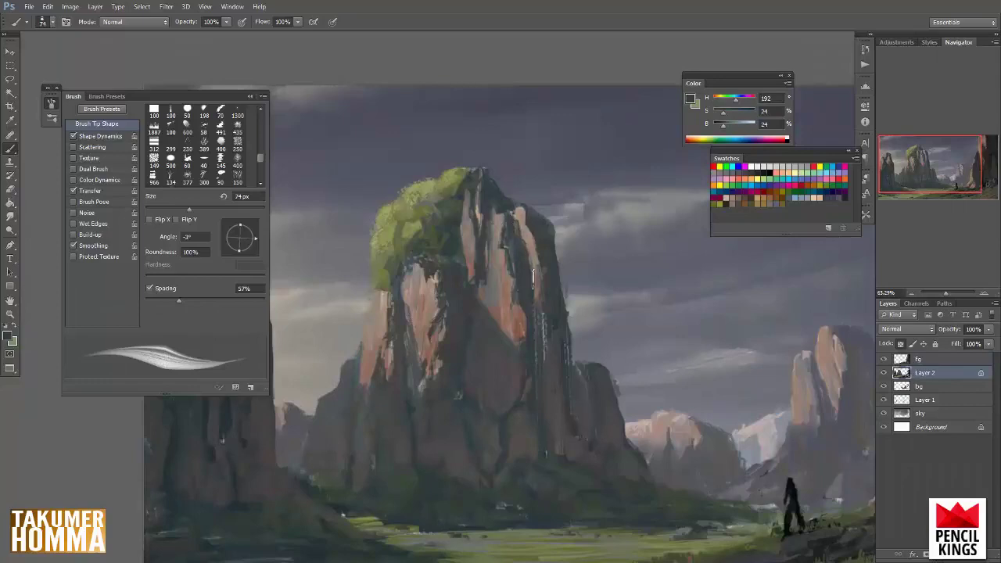
mouse_move(527, 315)
mouse_down()
mouse_move(544, 332)
mouse_move(527, 357)
mouse_up()
alt+click(519, 364)
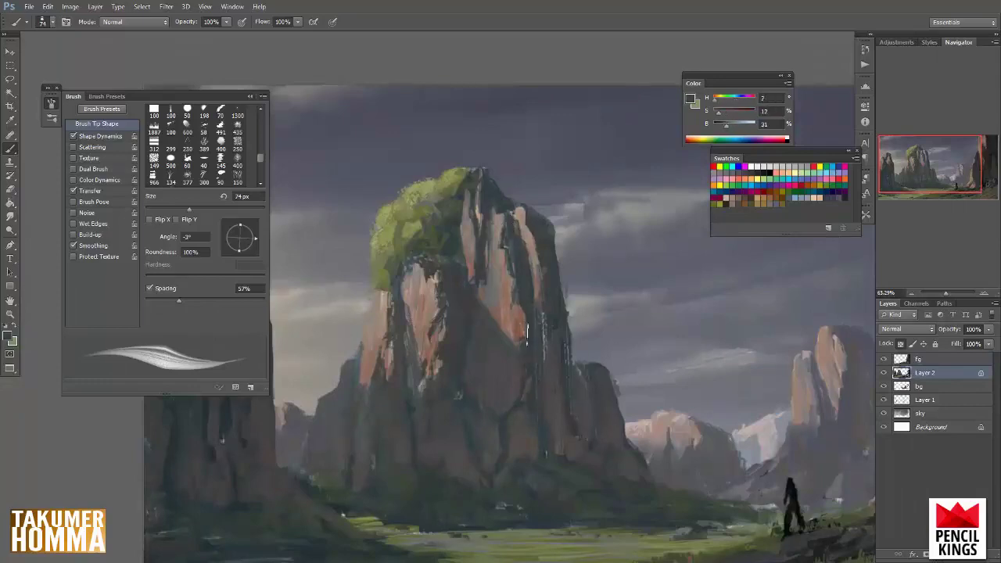
- Set the brush to 129 px at a 0° angle and paint sampled tones on the central cliff's shadowed outer side
alt+click(494, 189)
drag(257, 239, 256, 242)
right_click(512, 363)
drag(607, 232, 628, 232)
drag(519, 369, 504, 388)
alt+click(497, 374)
alt+click(558, 317)
drag(256, 242, 256, 238)
drag(568, 346, 559, 372)
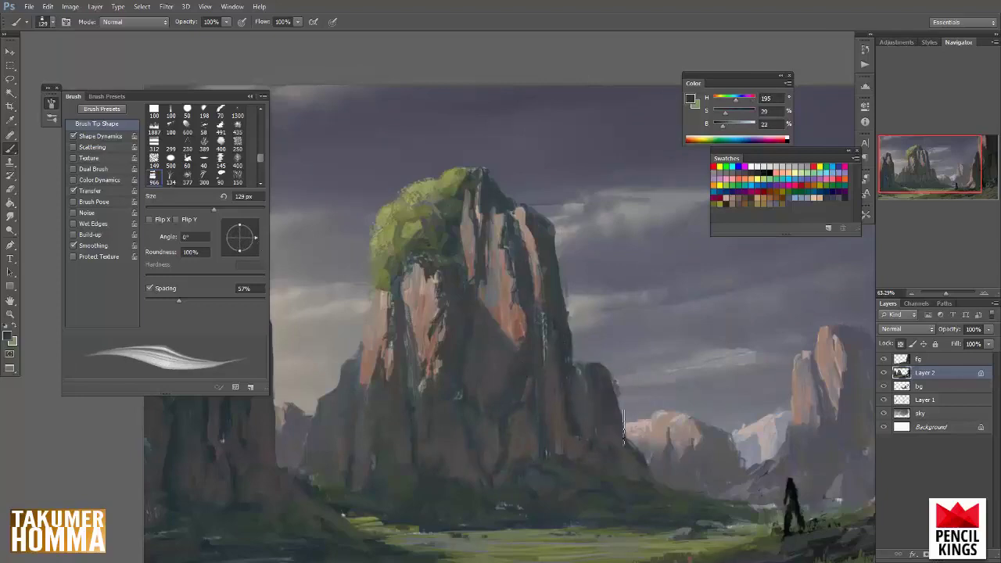
- Set the brush to 104 px and paint sampled greys across the central cliff's lower shadowed face
drag(522, 421, 528, 451)
right_click(571, 393)
click(630, 228)
alt+click(510, 403)
drag(571, 354, 570, 340)
alt+click(492, 426)
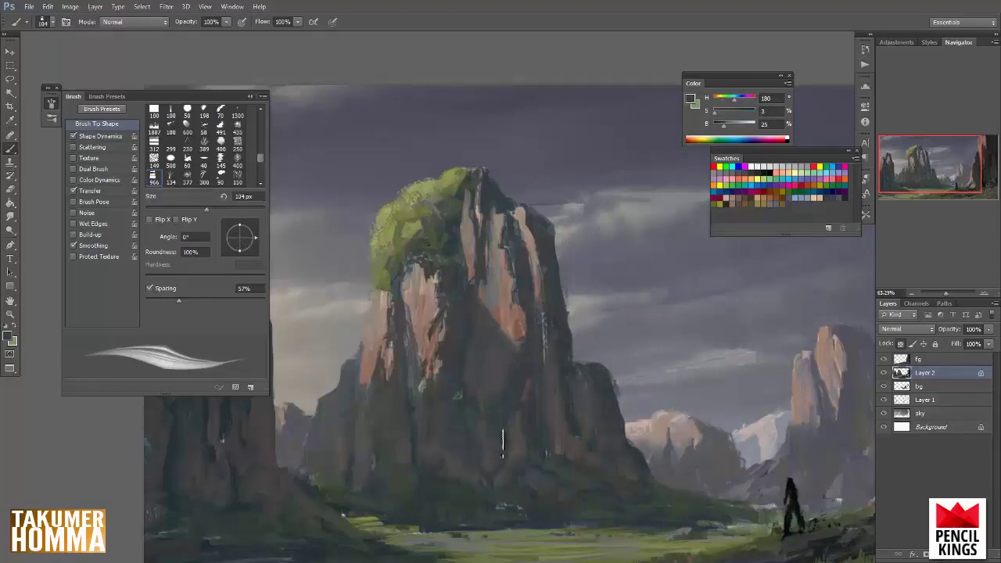
alt+click(469, 340)
mouse_move(381, 383)
mouse_down()
mouse_move(367, 398)
mouse_move(369, 439)
mouse_move(355, 462)
mouse_up()
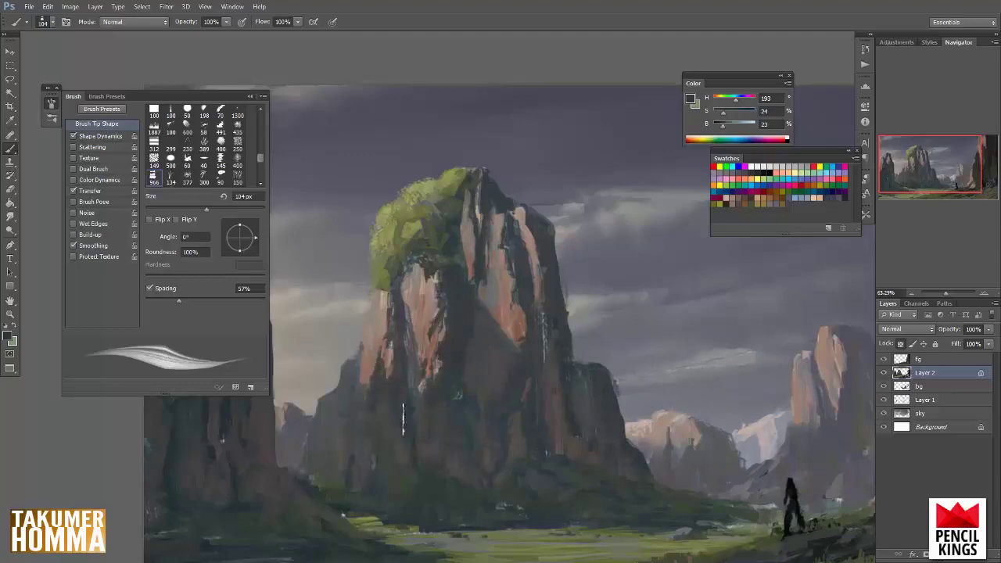
- Sample the lit rock colour and resize the brush to touch up the central cliff's highlights
alt+click(397, 358)
right_click(458, 215)
click(520, 217)
- Flip the canvas horizontally and set the brush size to 112 px
key(Return)
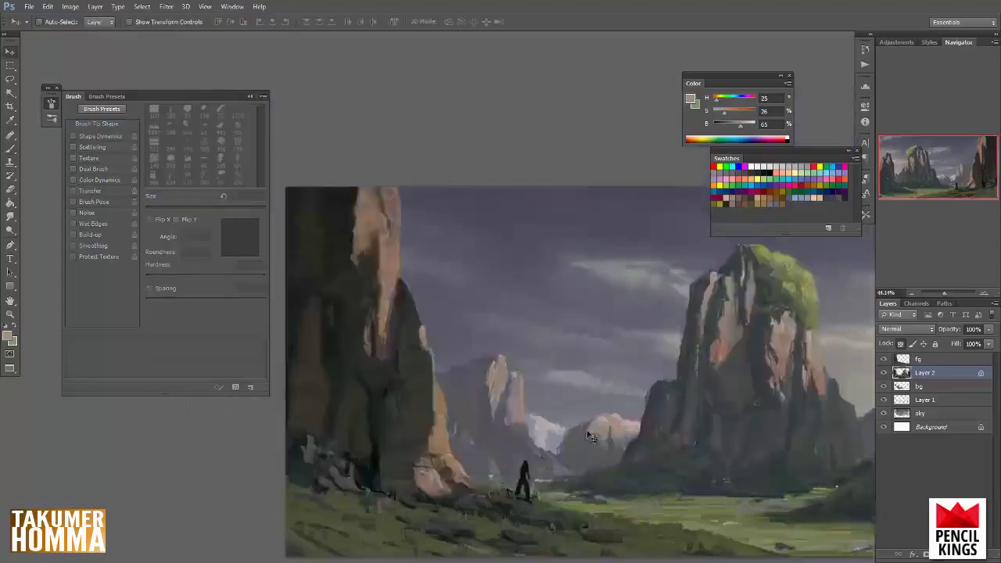
drag(719, 391, 481, 354)
key(b)
scroll(481, 353, up, 3)
right_click(482, 353)
click(541, 231)
- Paint sampled brown and blue-grey tones over the lower buttress and shadowed base of the central cliff
alt+click(397, 376)
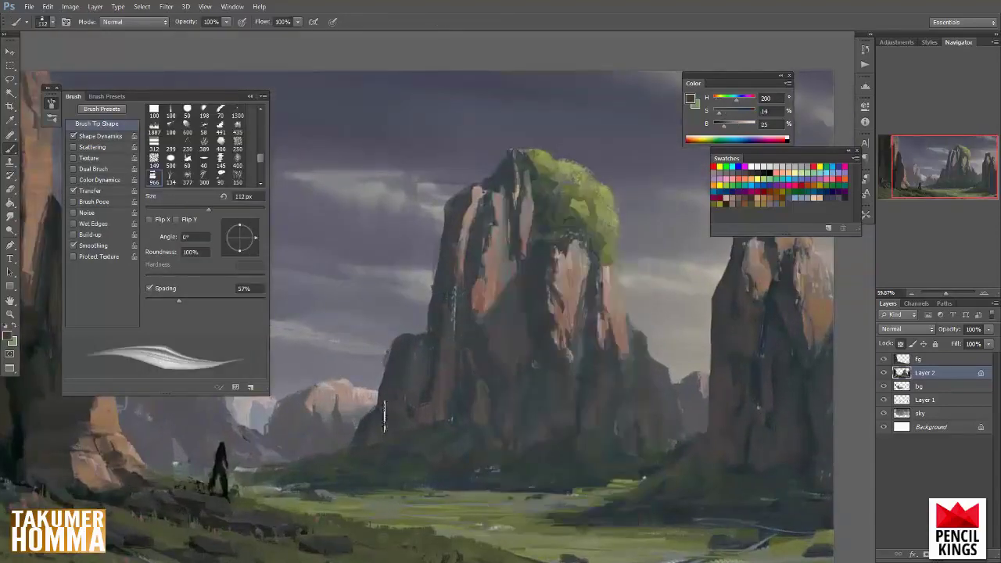
alt+click(375, 430)
alt+click(419, 388)
alt+click(442, 329)
alt+click(398, 366)
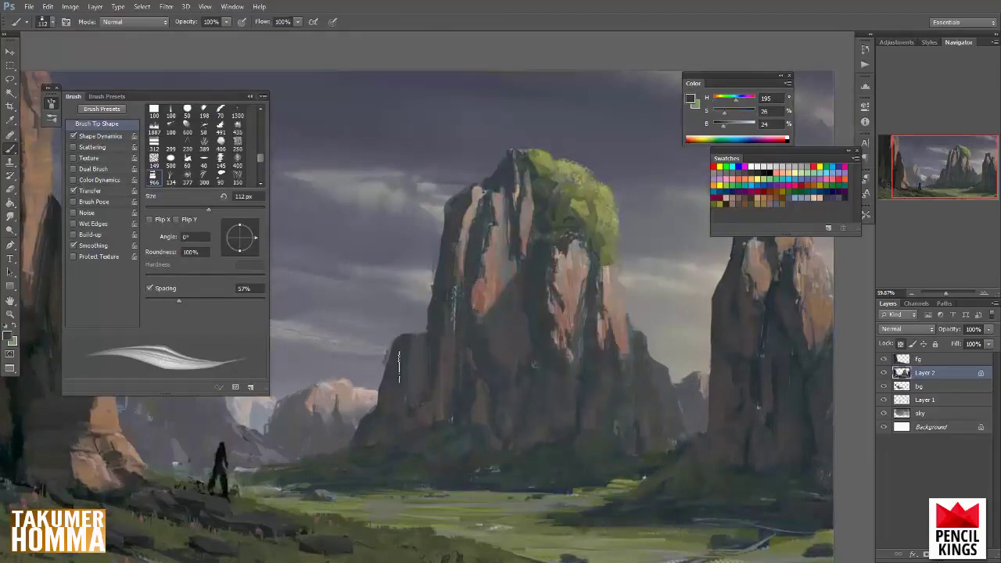
alt+click(484, 410)
drag(478, 378, 474, 404)
- Paint sampled dark tones over the shadowed face of the smaller cliff at the painting's edge
scroll(469, 458, down, 3)
scroll(688, 414, up, 6)
alt+click(616, 295)
scroll(621, 291, down, 1)
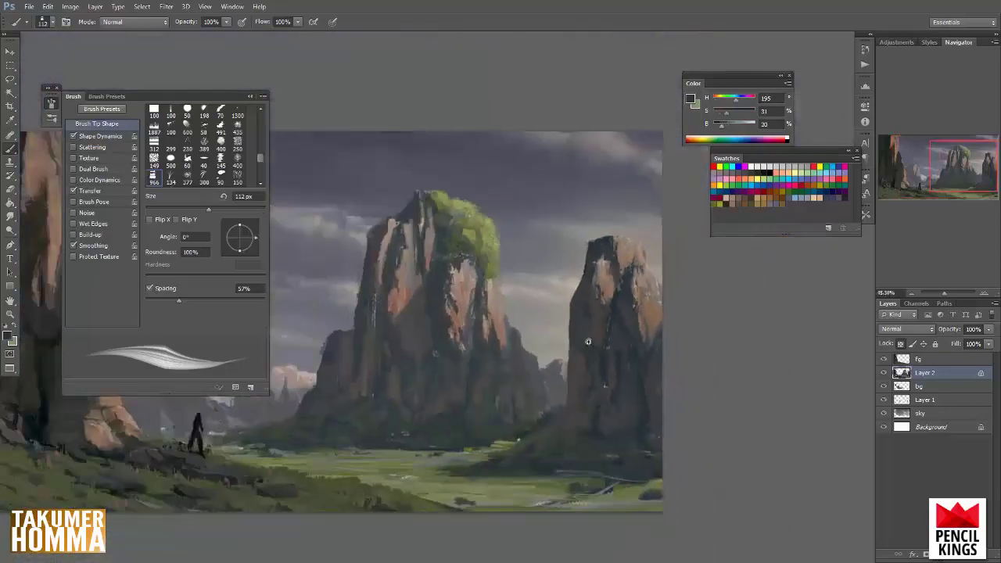
scroll(571, 313, down, 3)
alt+click(607, 313)
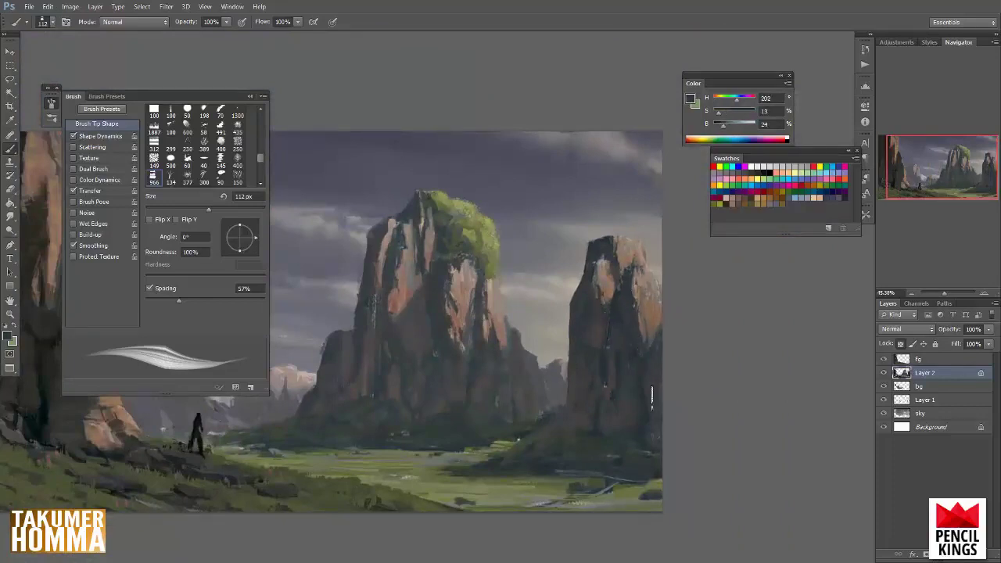
alt+click(640, 393)
alt+click(632, 395)
alt+click(635, 382)
drag(599, 375, 583, 379)
drag(519, 397, 608, 389)
- Flip the canvas back, select the bg layer and lock its transparent pixels
key(ctrl+shift+h)
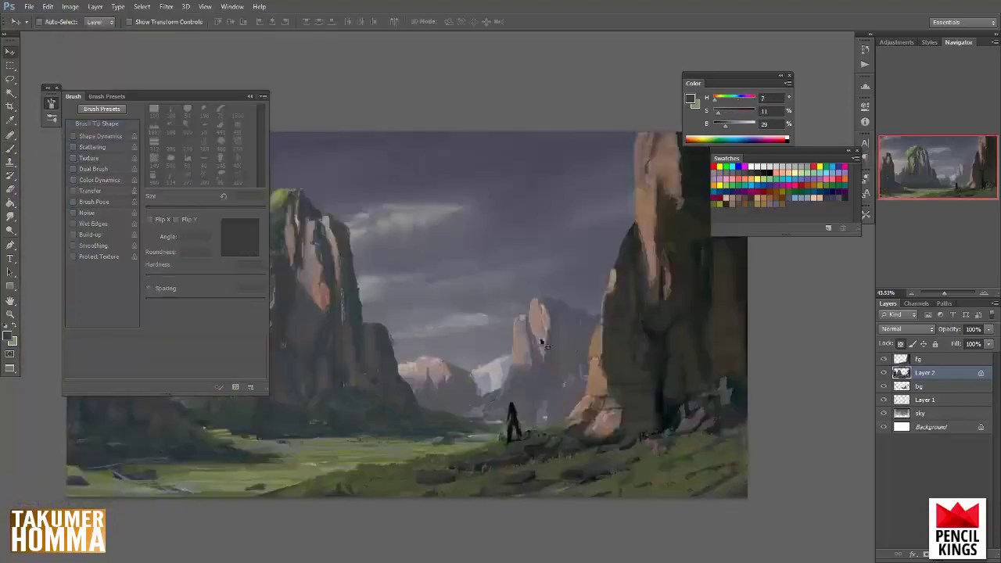
drag(294, 260, 446, 278)
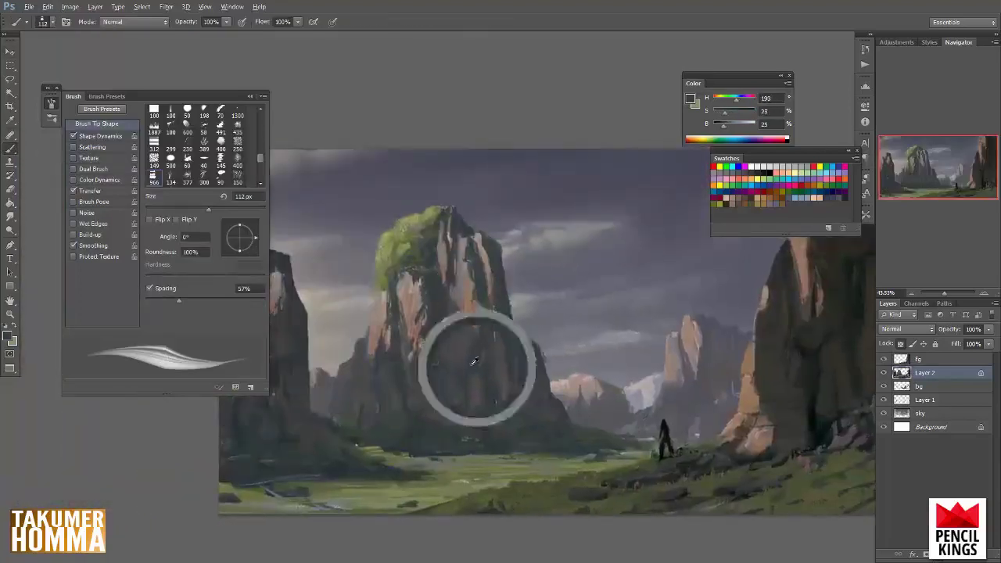
click(920, 386)
click(900, 344)
- Paint sampled greys over the tall distant rock's shadow side and switch to erasing its base on Layer 2 with transparency unlocked
drag(754, 358, 817, 356)
alt+click(693, 312)
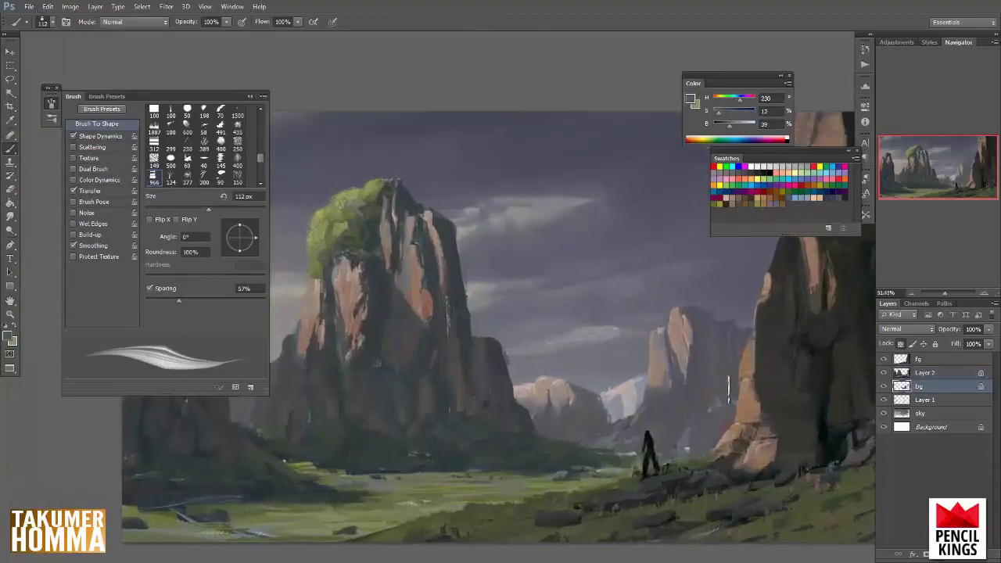
alt+click(688, 436)
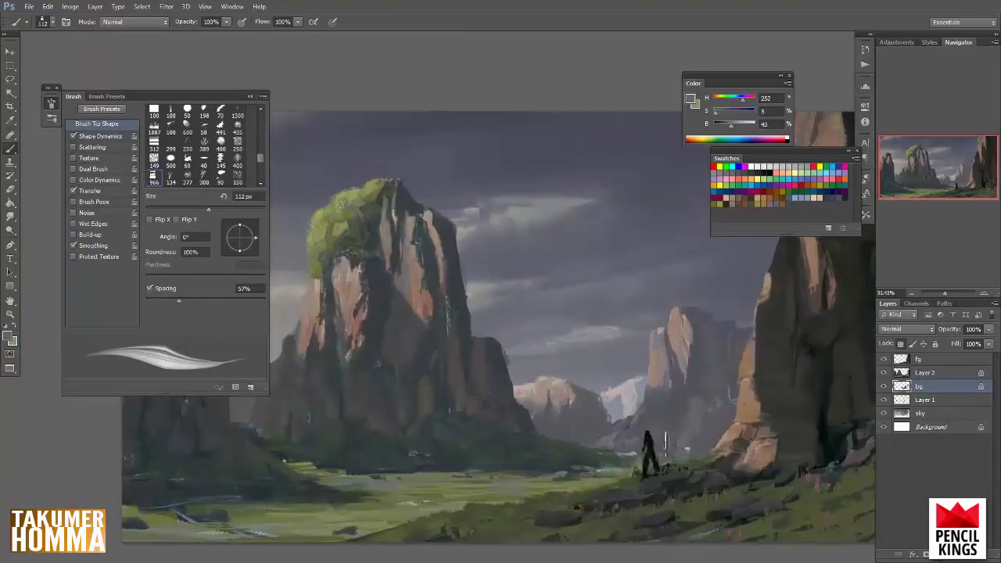
click(922, 373)
key(e)
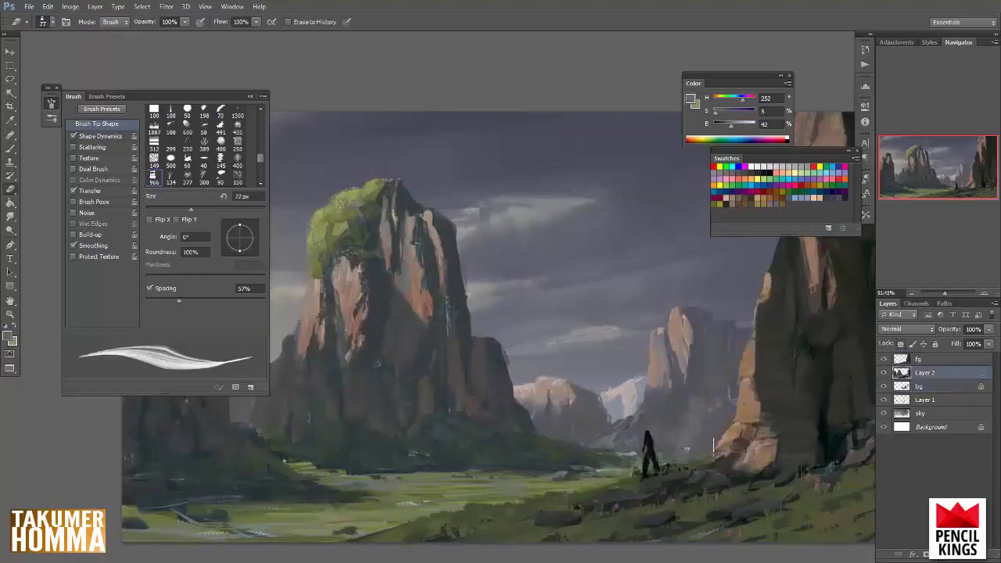
- On the bg layer, set the brush to 65 px and paint sampled lit and shadow tones on the tall distant rock
click(927, 387)
key(b)
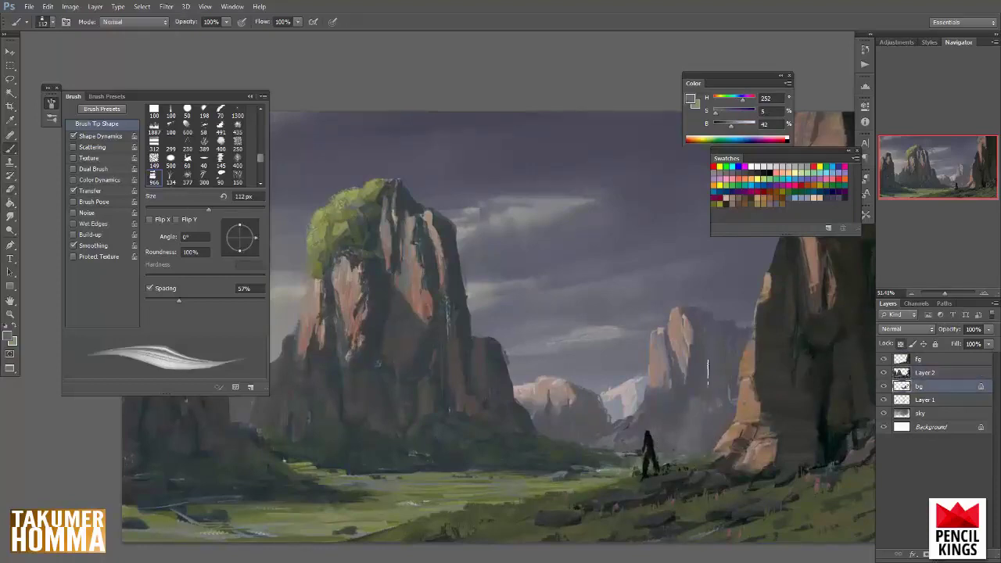
alt+click(697, 317)
alt+click(688, 327)
right_click(678, 343)
click(728, 236)
alt+click(662, 335)
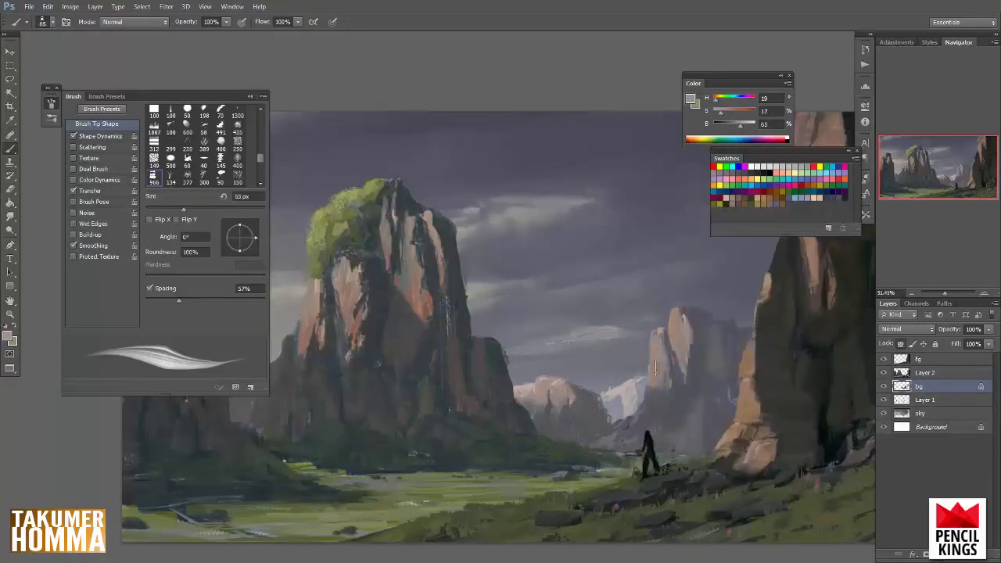
alt+click(684, 320)
alt+click(684, 335)
- Sample tones from the rounded distant hill and refine its lit and shaded faces
alt+click(579, 393)
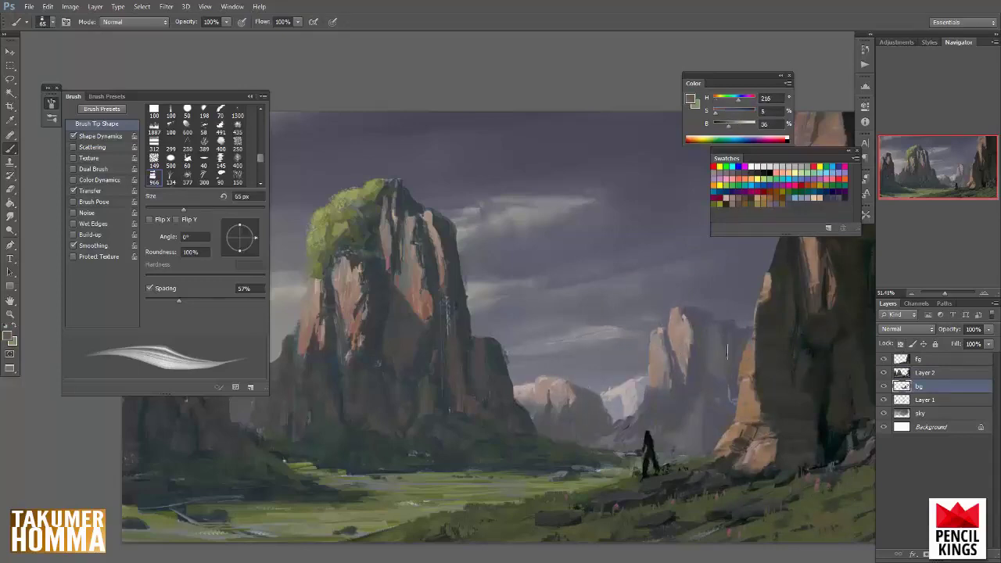
alt+click(536, 391)
alt+click(526, 399)
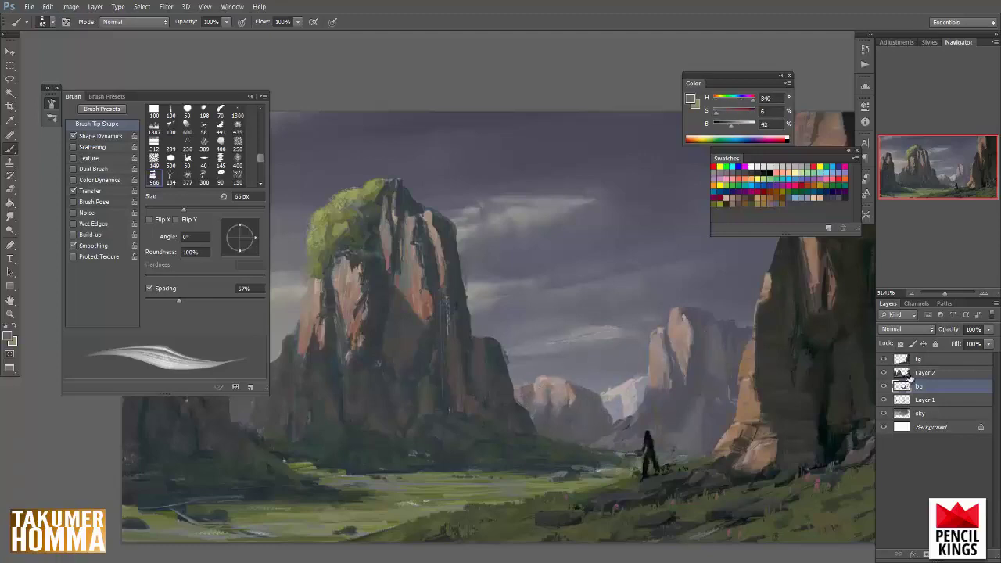
- On Layer 2, turn off the brush's Transfer option, set the size to 72 px and paint muted green ground behind the figure
click(911, 373)
right_click(696, 352)
click(721, 234)
click(72, 192)
alt+click(703, 460)
right_click(708, 457)
click(786, 233)
drag(713, 446, 633, 456)
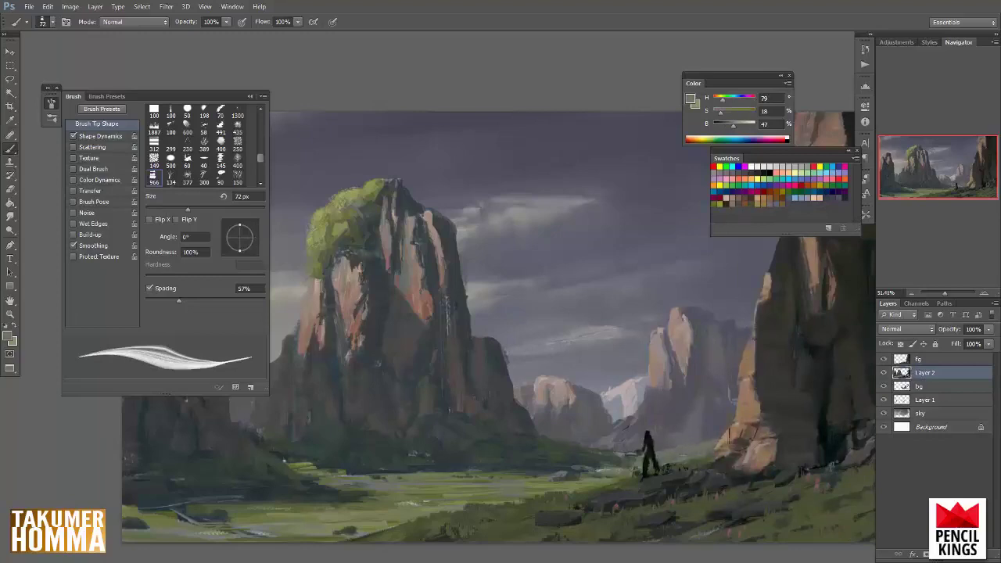
- Blend sampled grey and green tones along the far valley floor around the figure
alt+click(661, 434)
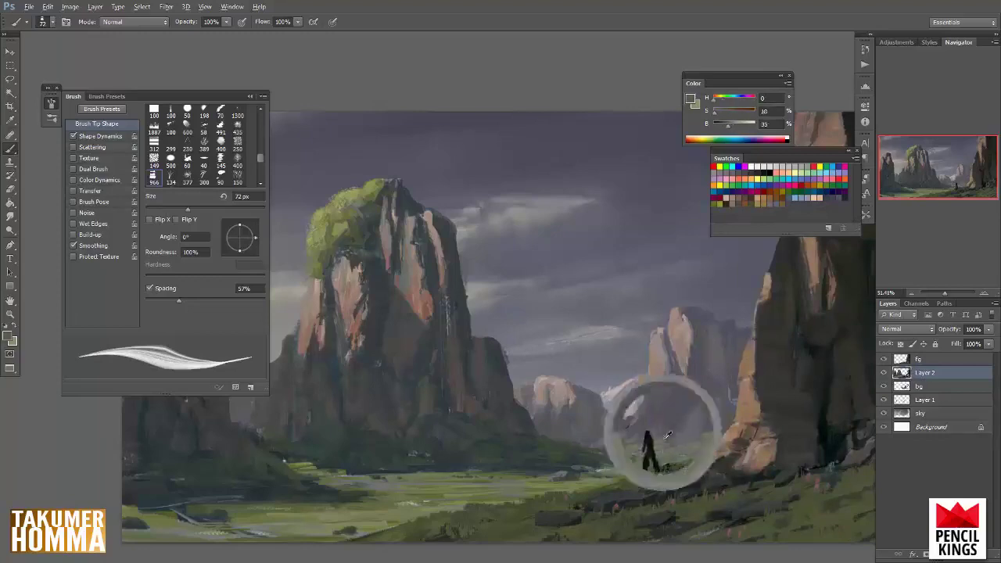
alt+click(599, 447)
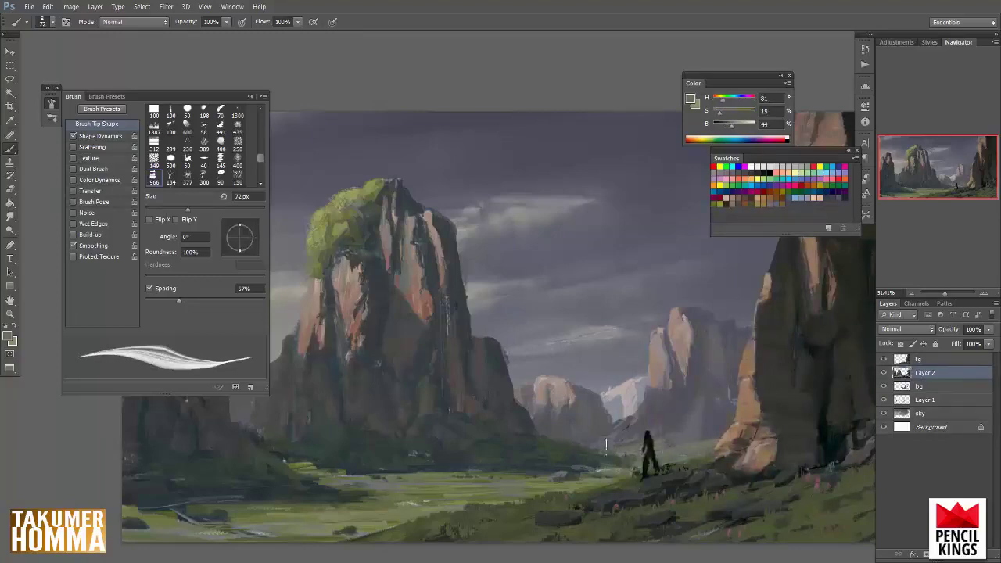
alt+click(580, 444)
alt+click(653, 414)
alt+click(677, 435)
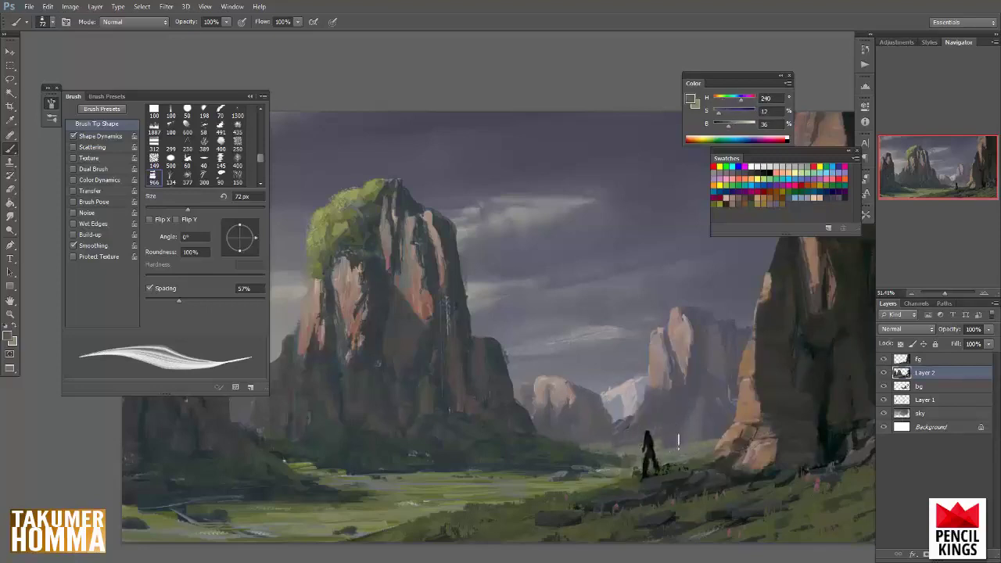
alt+click(713, 434)
alt+click(679, 440)
alt+click(700, 424)
alt+click(614, 440)
alt+click(592, 453)
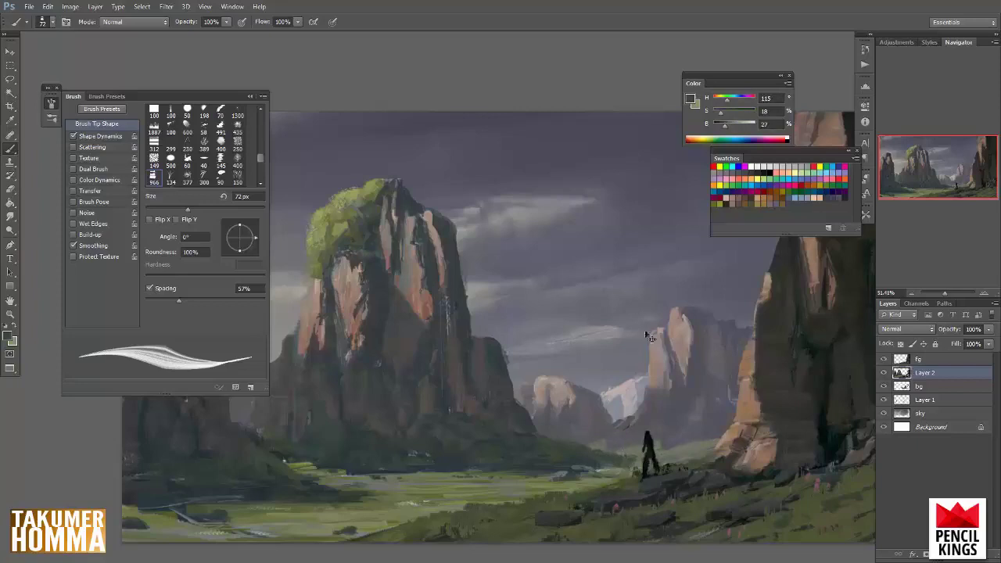
- Select Layer 1, lasso an oval area around the distant mountains and lock the layer's transparent pixels
click(944, 387)
click(943, 400)
key(l)
mouse_move(707, 447)
mouse_down()
mouse_move(553, 353)
mouse_move(702, 438)
mouse_up()
key(/)
- With Transfer on and the brush at 187 px, paint sampled blue-grey over the farthest mountains and clear the selection
key(b)
right_click(630, 207)
click(73, 191)
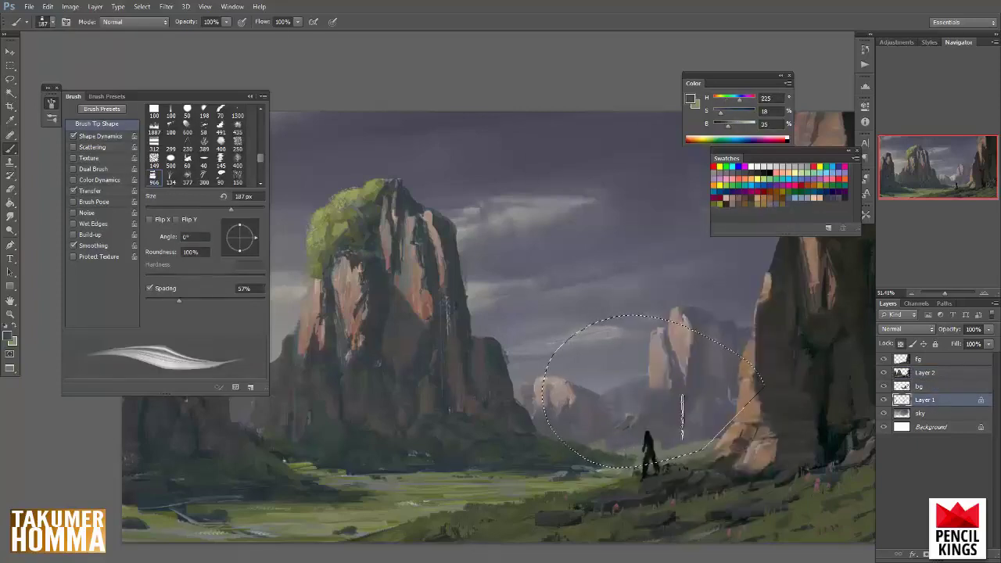
alt+click(659, 395)
alt+click(610, 365)
drag(619, 399, 629, 415)
key(ctrl+d)
- Lasso the distant rocks between the smaller and central cliffs, raise them with Free Transform and deselect
drag(634, 462, 615, 464)
drag(667, 475, 736, 487)
key(l)
drag(469, 408, 448, 414)
key(ctrl+t)
drag(396, 343, 403, 283)
key(Return)
key(m)
key(ctrl+d)
- Set the brush to 96 px and paint sampled blue-grey tones over the distant rocks between the two cliffs
key(b)
right_click(432, 286)
click(439, 278)
click(74, 191)
alt+click(402, 387)
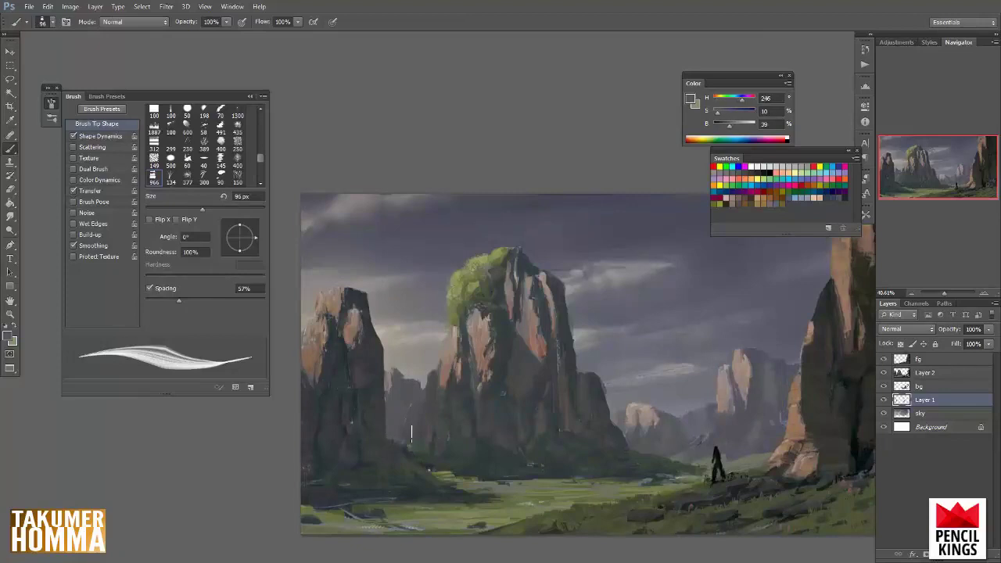
- Switch to a soft round 432 px brush with 0% hardness and paint sampled haze over the distant rocks' base
right_click(469, 403)
click(539, 404)
click(555, 402)
click(572, 234)
alt+click(427, 440)
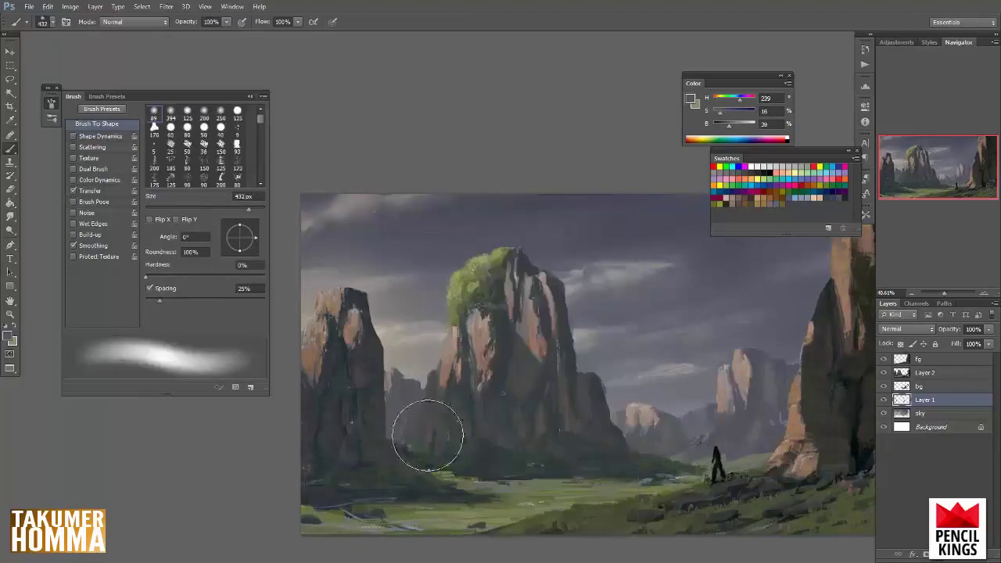
alt+click(440, 278)
- Lasso a sloping ground area in the valley's front corner, put it on a new top layer and lock its transparent pixels
right_click(593, 436)
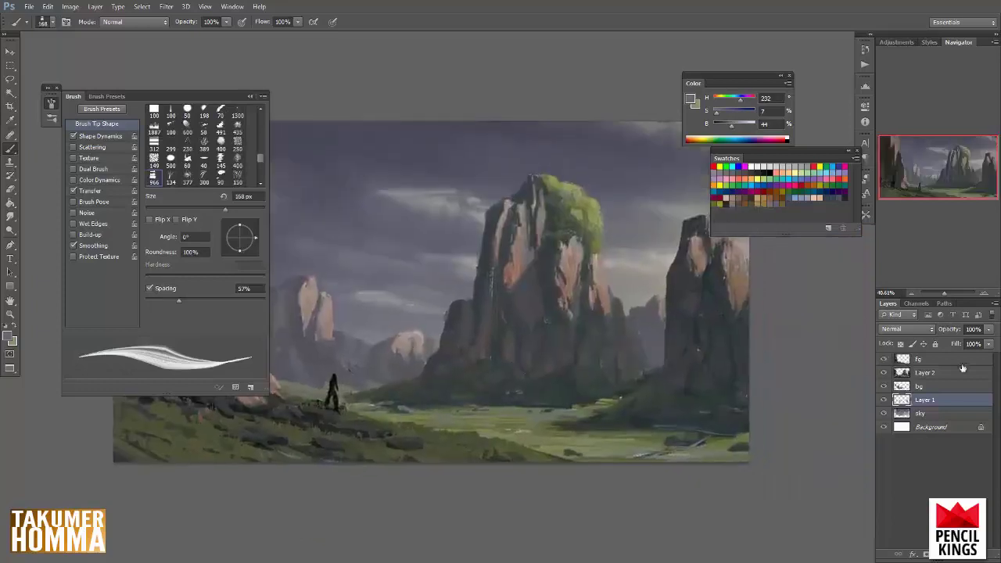
key(l)
drag(568, 464, 838, 505)
key(ctrl+j)
key(b)
alt+click(737, 446)
click(900, 344)
- Set the Transfer opacity control to Pen Pressure and paint sampled dark green strokes across the front slope
alt+click(728, 428)
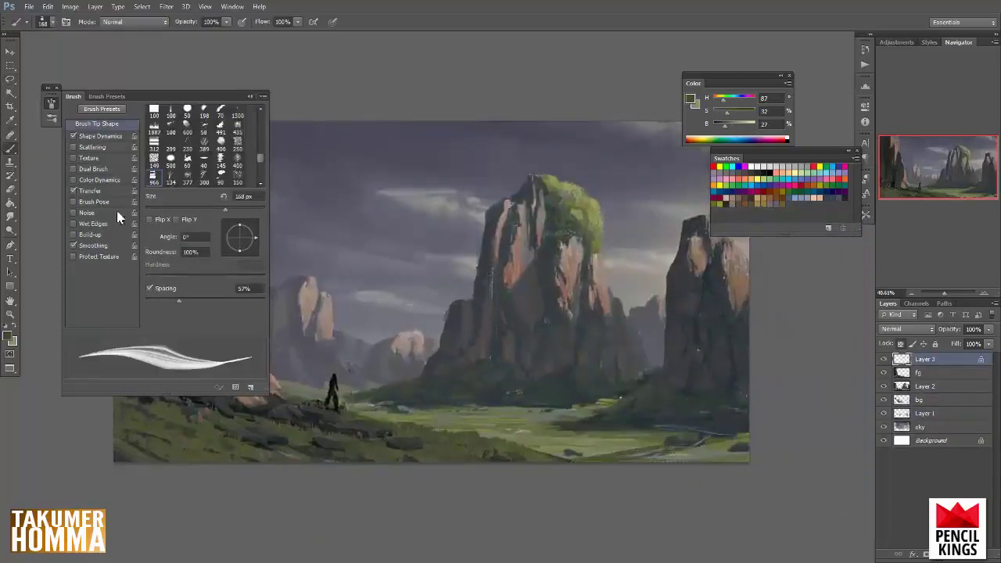
alt+click(725, 446)
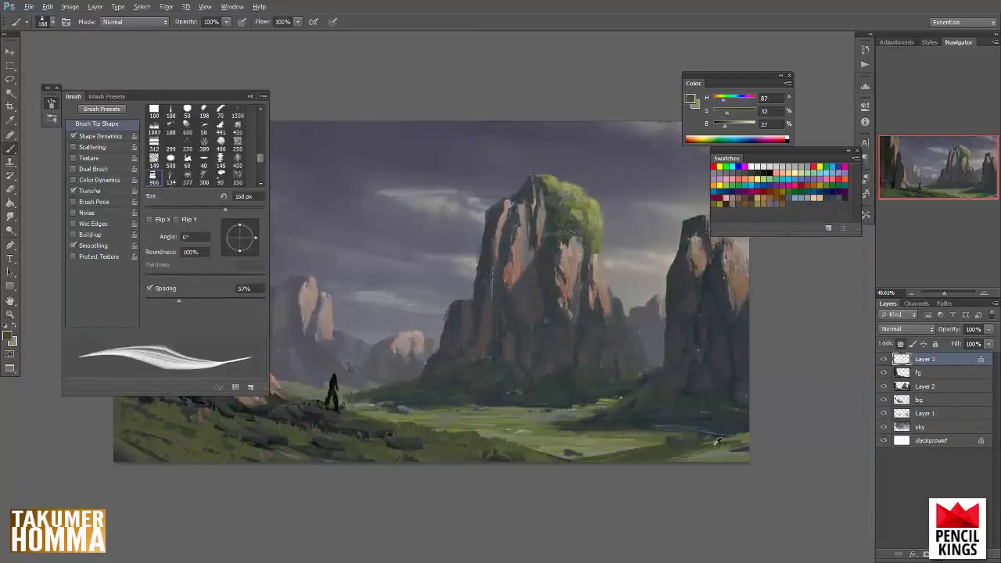
click(90, 191)
click(208, 133)
click(216, 156)
mouse_move(738, 444)
mouse_down()
mouse_move(637, 457)
mouse_move(748, 449)
mouse_move(627, 460)
mouse_move(744, 443)
mouse_move(680, 457)
mouse_up()
- Paint the front slope with sampled ground tones and an ochre swatch colour
alt+click(678, 442)
alt+click(720, 461)
alt+click(744, 459)
click(757, 205)
alt+click(620, 455)
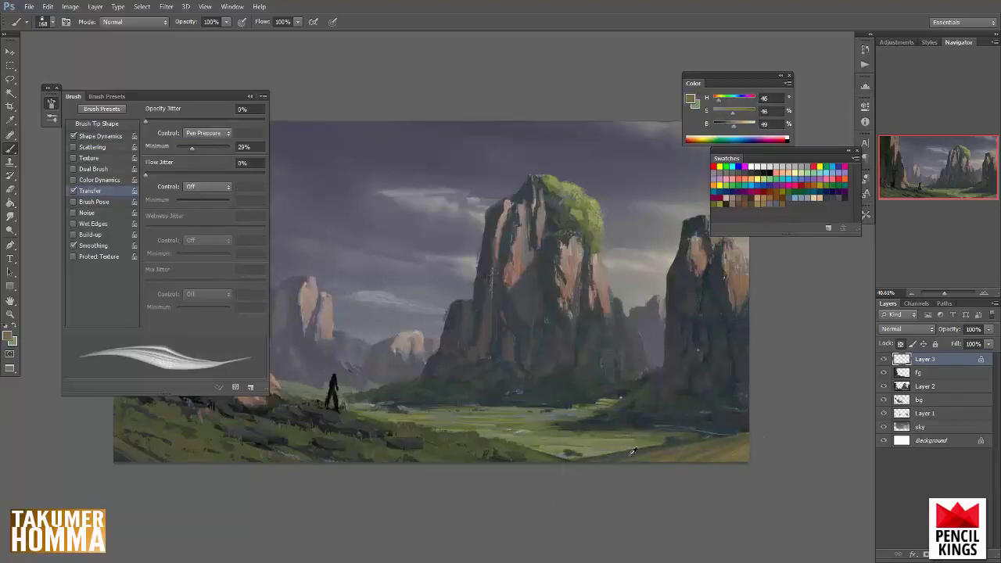
scroll(668, 458, up, 1)
alt+click(604, 457)
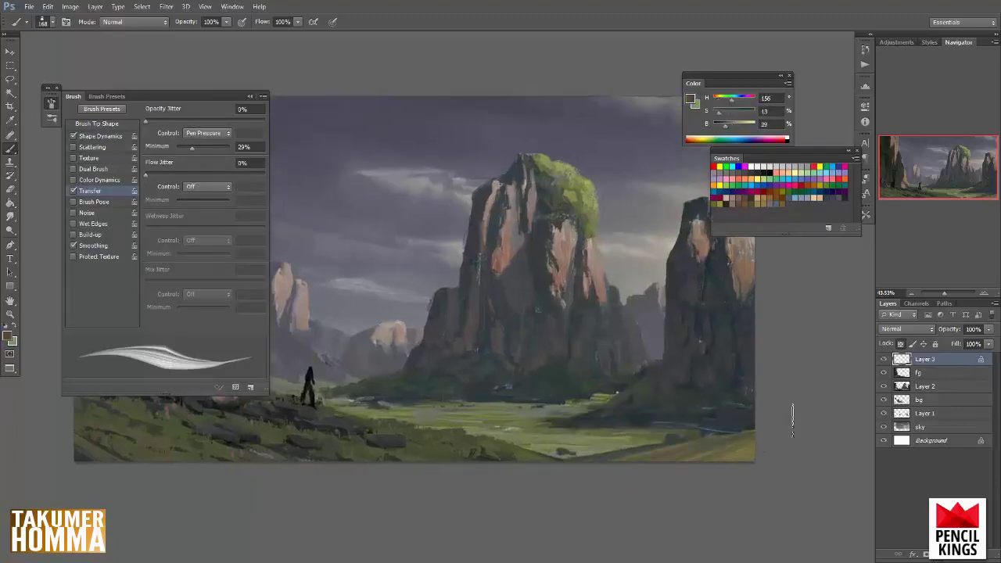
- Create a new layer above Layer 2 and flip the canvas horizontally
click(938, 386)
key(ctrl+shift+alt+n)
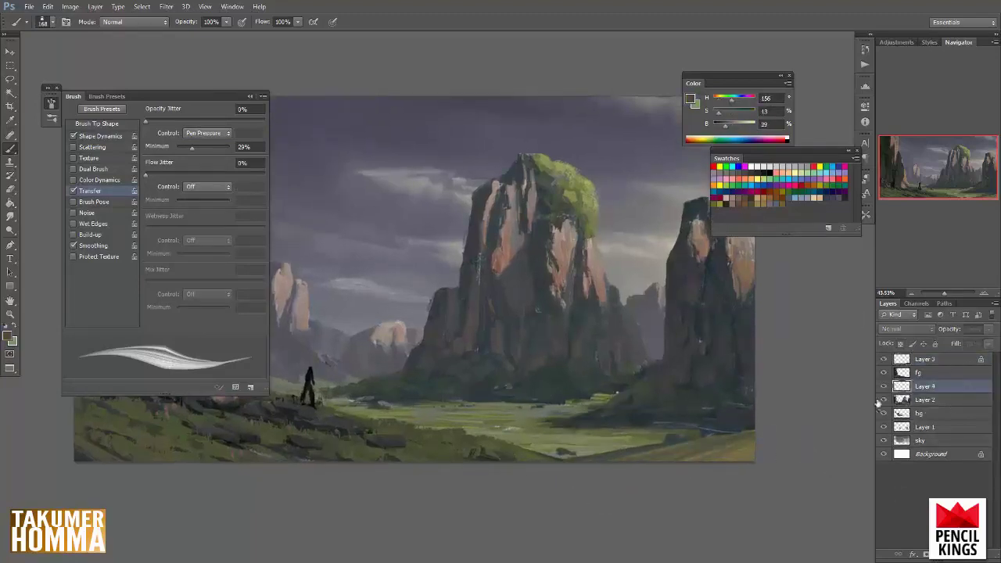
click(718, 204)
key(ctrl+shift+h)
- Set the brush to 96 px and paint sampled greens on the meadow between the smaller and central cliffs
drag(487, 446, 806, 402)
drag(665, 360, 747, 362)
right_click(827, 362)
click(777, 286)
mouse_move(508, 326)
mouse_down()
mouse_move(581, 360)
mouse_move(499, 328)
mouse_move(547, 341)
mouse_up()
alt+click(511, 329)
alt+click(561, 338)
alt+click(541, 344)
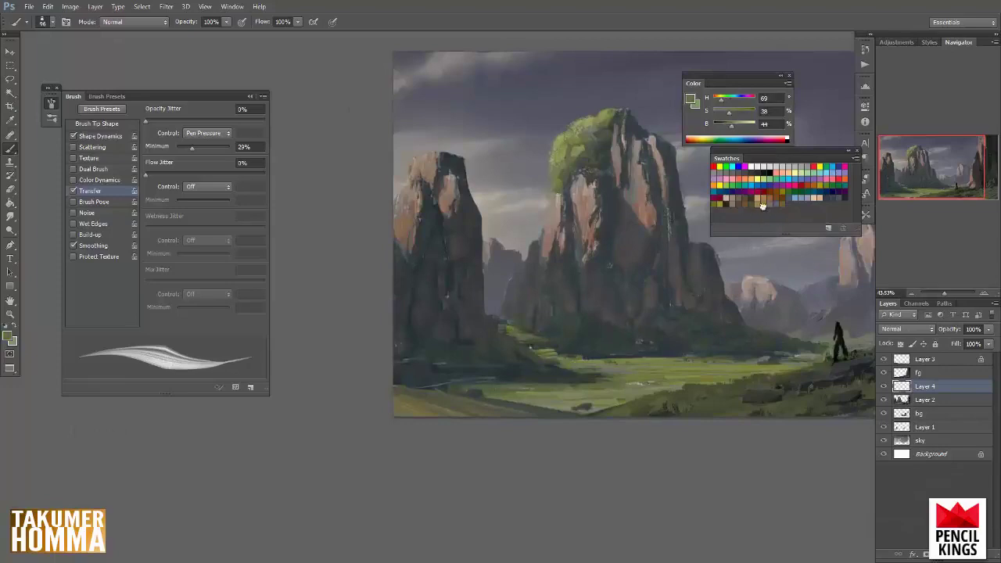
- Pick a brown swatch and paint strokes across the sunlit meadow below the central cliff
click(759, 203)
drag(573, 355, 749, 375)
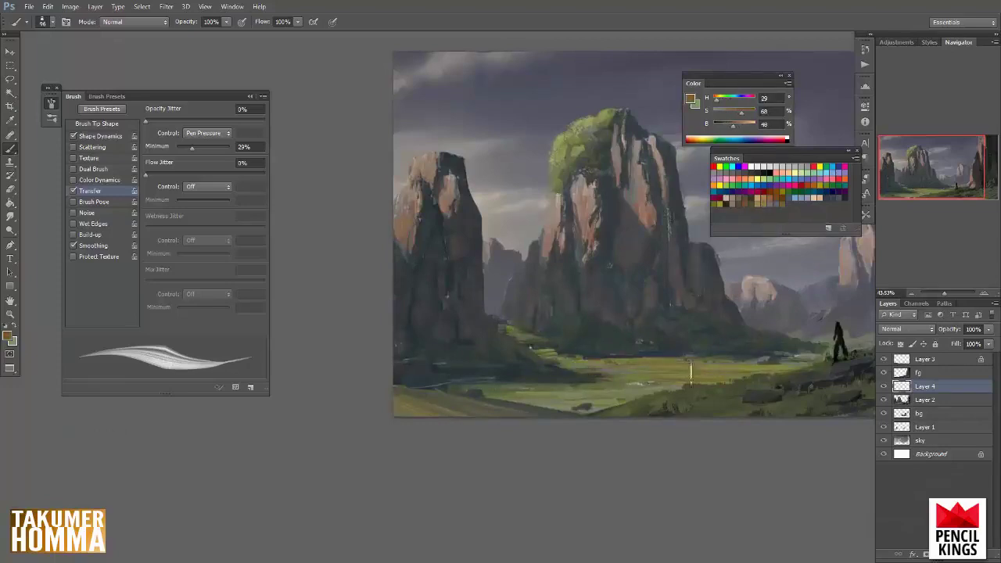
- Paint the sunlit meadow and the foot of the central cliff with sampled tones and a swatch colour, and flip the canvas horizontally
alt+click(790, 371)
click(732, 202)
alt+click(614, 354)
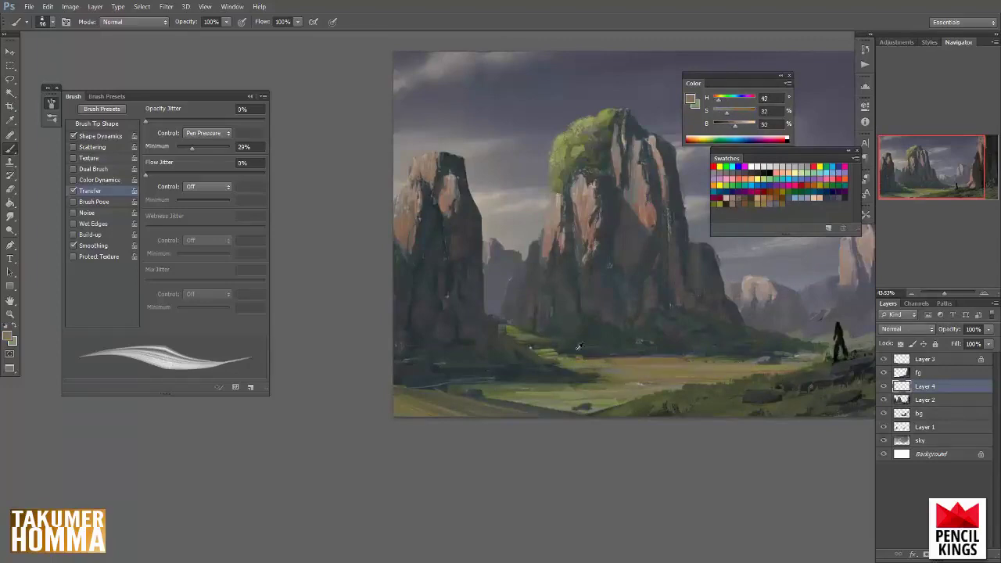
alt+click(543, 342)
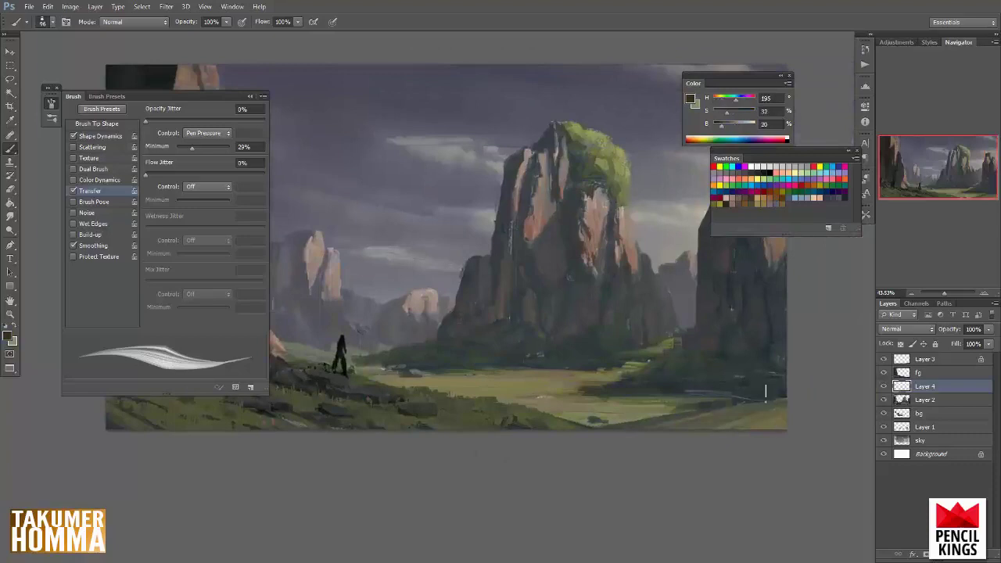
- Turn off the brush's Shape Dynamics, enlarge it and paint broad strokes over the shadowed ground below the smaller cliff
right_click(644, 222)
click(106, 124)
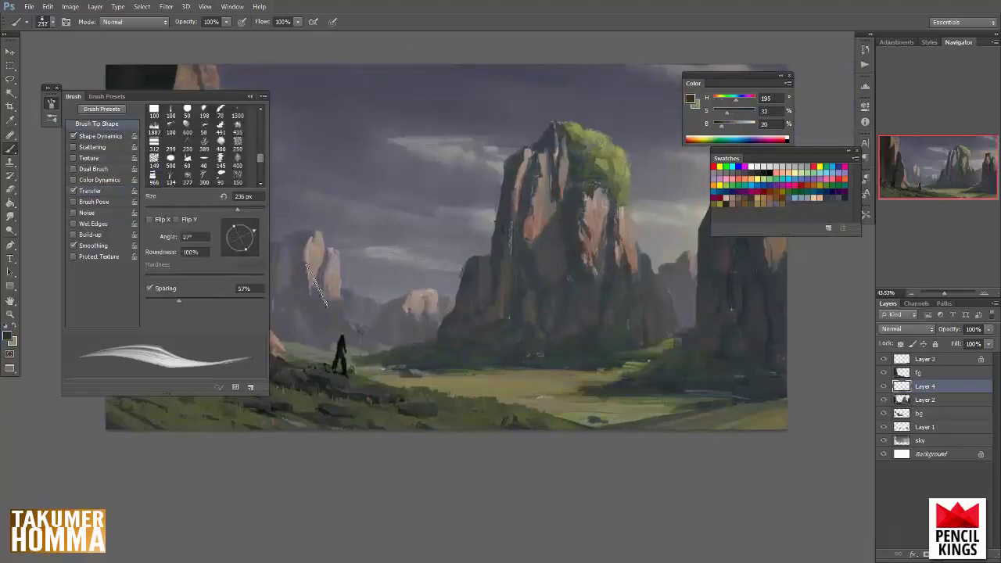
click(74, 136)
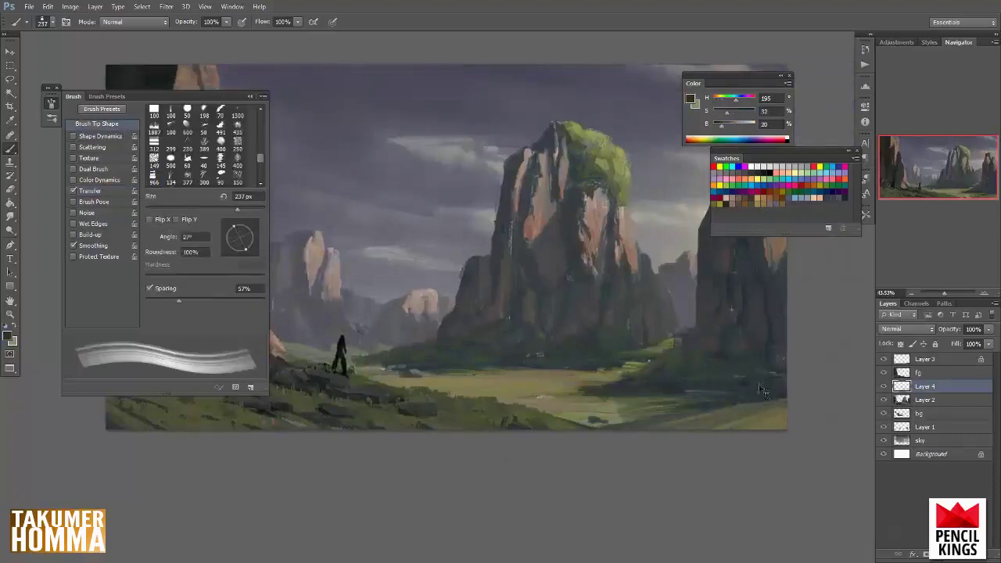
right_click(715, 391)
right_click(759, 333)
click(850, 233)
mouse_move(567, 408)
mouse_down()
mouse_move(696, 400)
mouse_move(539, 409)
mouse_move(685, 413)
mouse_up()
- Blend sampled greens and shadow tones along the edge between the meadow and the shaded ground
alt+click(694, 372)
alt+click(524, 396)
alt+click(614, 370)
drag(538, 430, 661, 405)
- Set the brush to 118 px at 81° with Shape Dynamics on and paint the smaller cliff's slope in sampled dark greens
right_click(703, 360)
drag(782, 232, 757, 233)
click(266, 237)
drag(253, 229, 243, 217)
alt+click(692, 369)
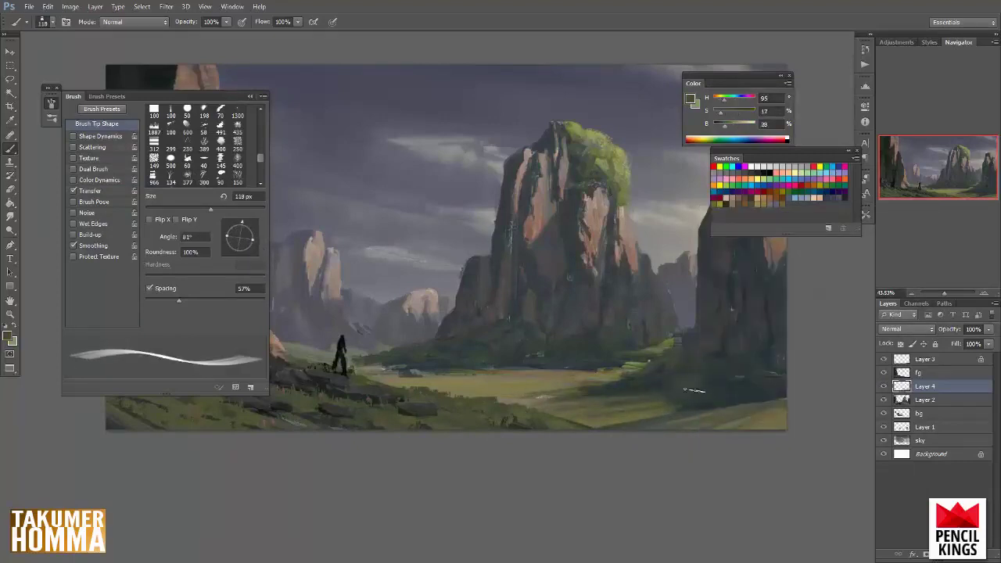
click(73, 136)
alt+click(655, 391)
alt+click(726, 381)
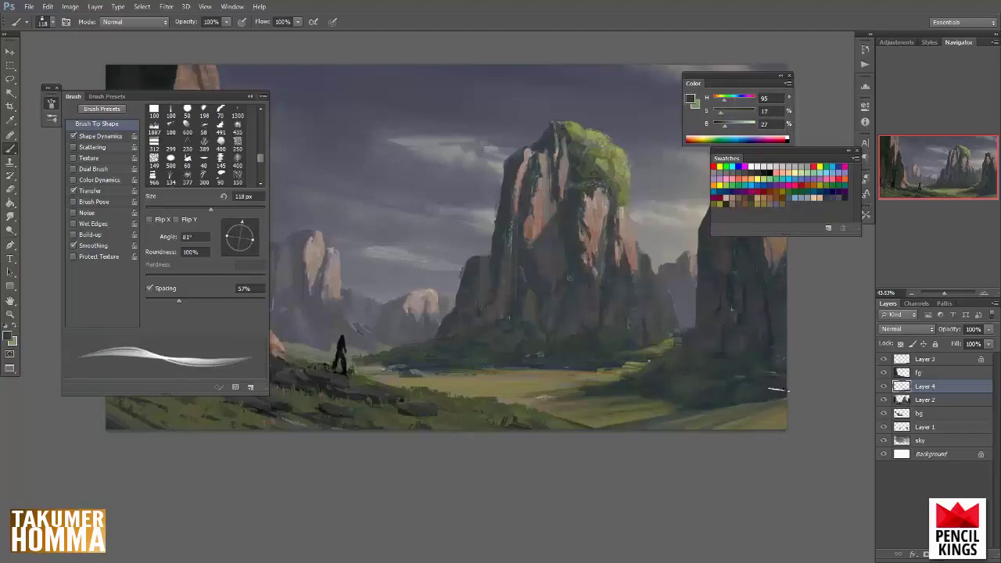
alt+click(734, 380)
alt+click(668, 364)
- Set the brush to 101 px, rotate its tip and paint the base of the central cliff and adjoining meadow edge with sampled colours
right_click(691, 318)
alt+click(580, 358)
drag(251, 245, 249, 224)
alt+click(480, 352)
alt+click(526, 358)
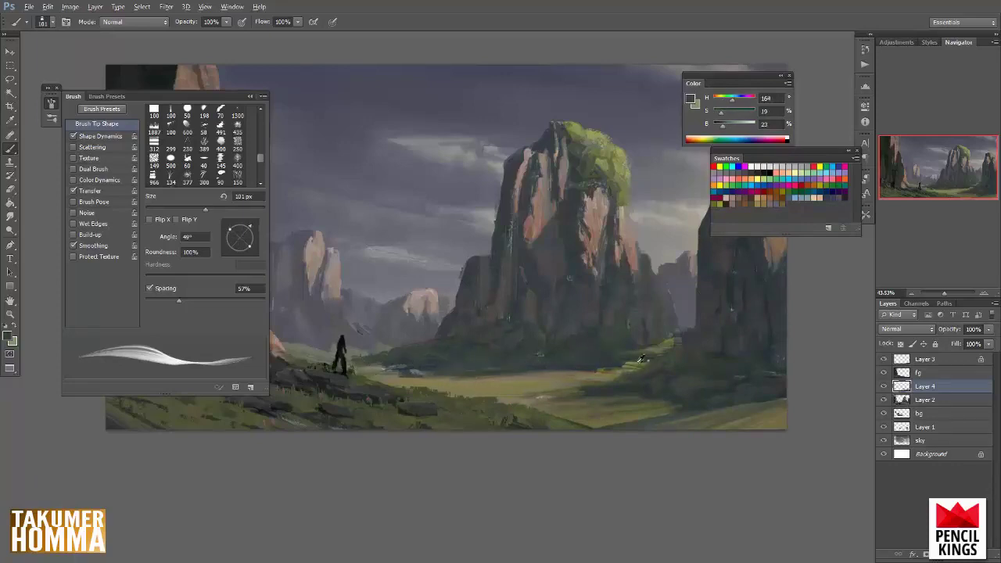
alt+click(630, 366)
alt+click(626, 336)
alt+click(559, 382)
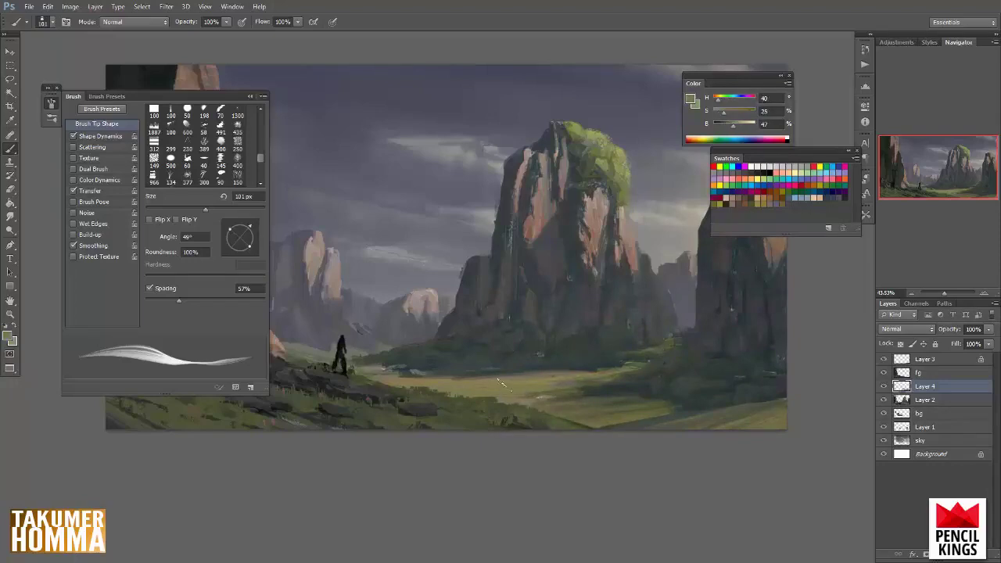
- Set the brush to 298 px and paint broad sampled yellow-green strokes across the sunlit meadow
right_click(656, 337)
drag(749, 230, 791, 230)
alt+click(523, 399)
alt+click(499, 395)
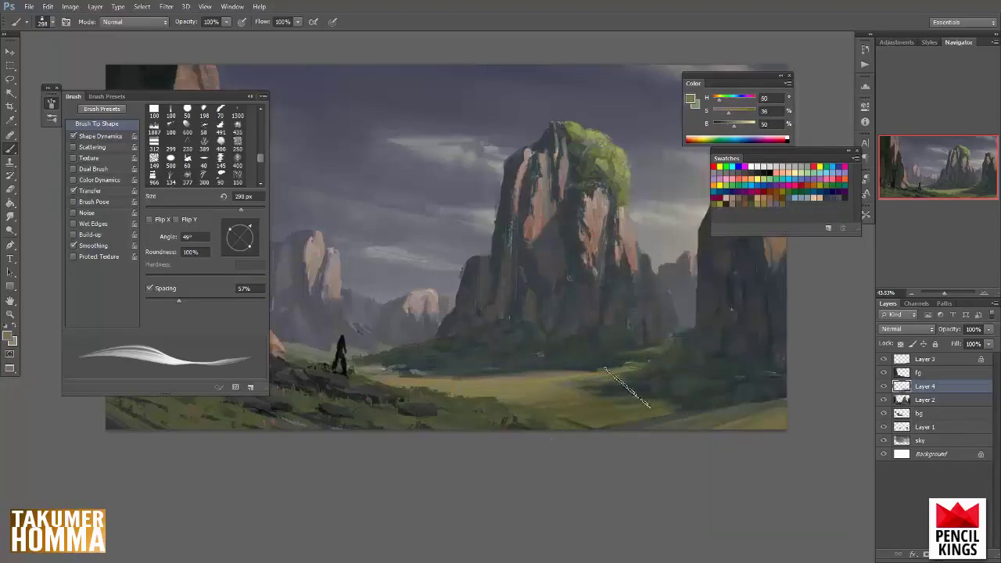
alt+click(612, 403)
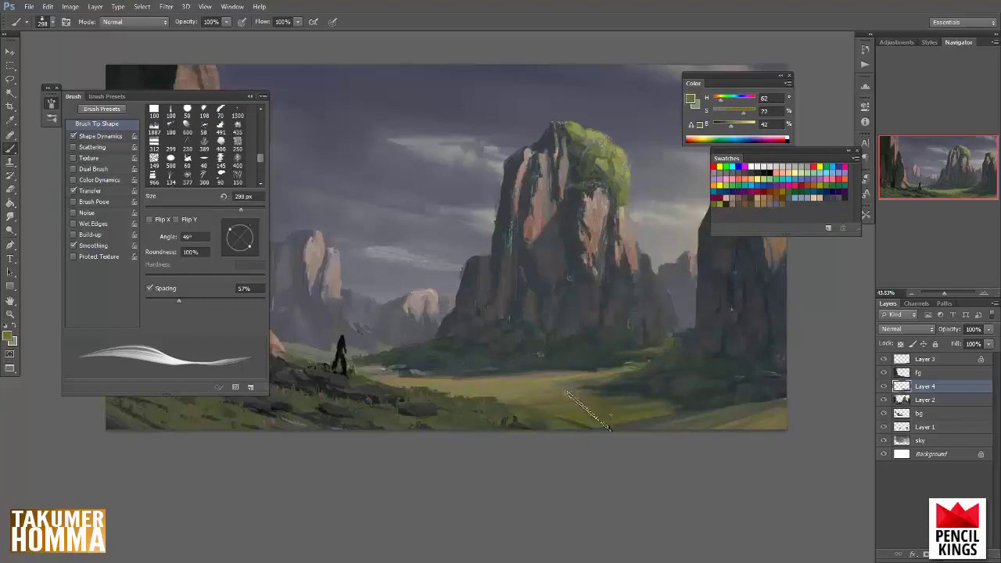
- Reduce the brush to 189 px and paint sampled dark greens along the shadowed ground below the smaller cliff
alt+click(662, 333)
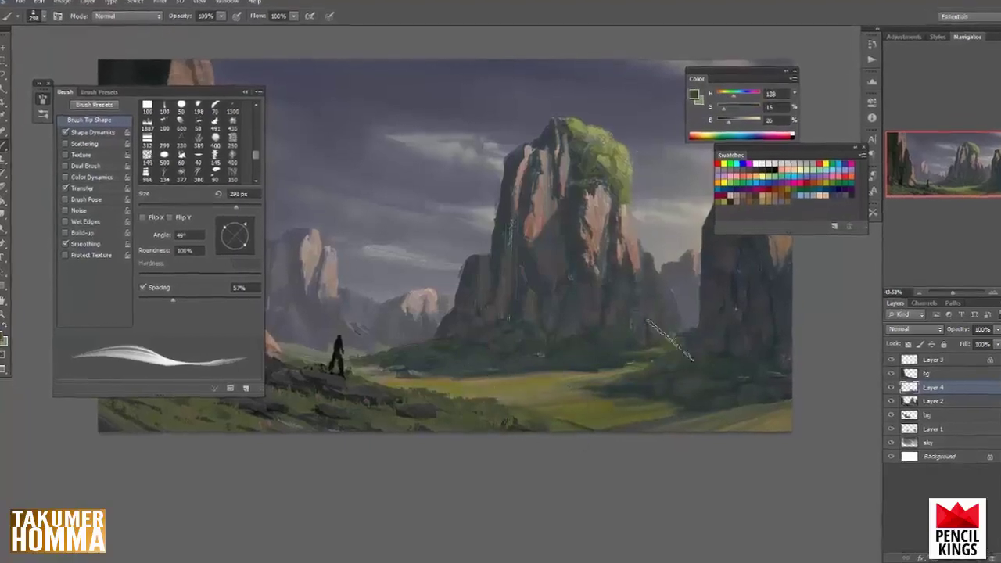
right_click(665, 335)
drag(774, 231, 766, 231)
click(573, 498)
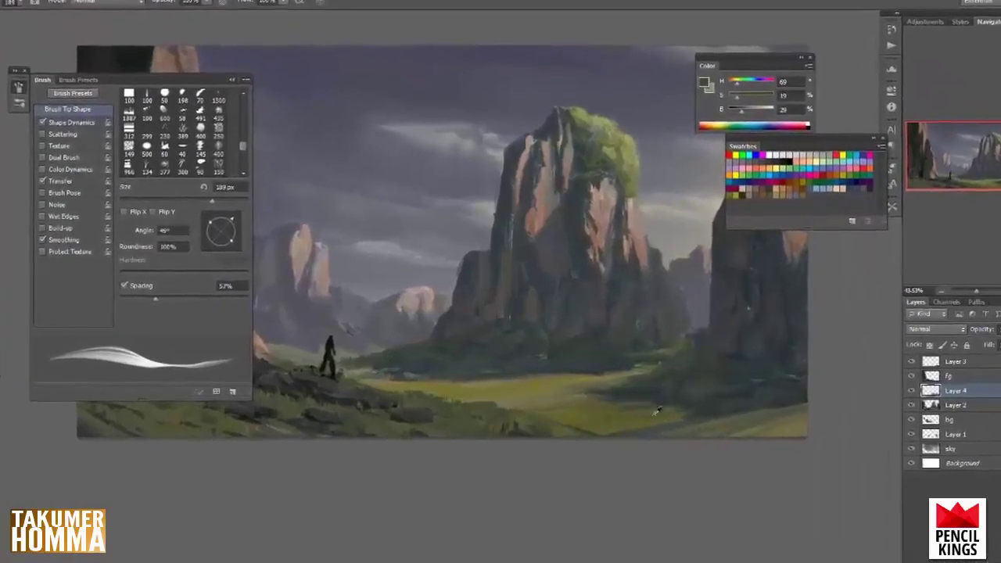
alt+click(695, 418)
- Select Layer 3 and paint the near ground below the smaller cliff with sampled yellow-green and a brown swatch colour
click(958, 364)
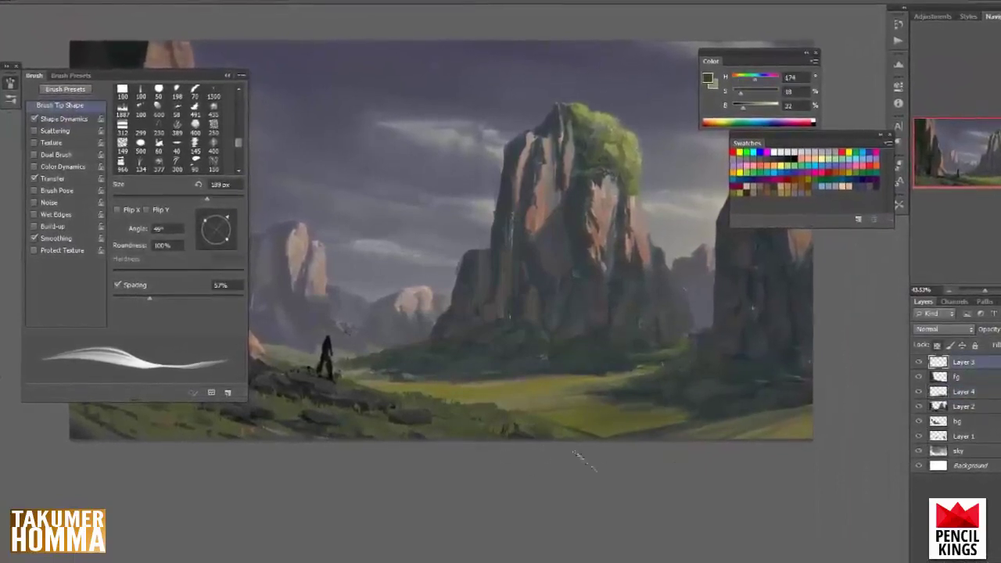
alt+click(490, 386)
drag(857, 404, 695, 426)
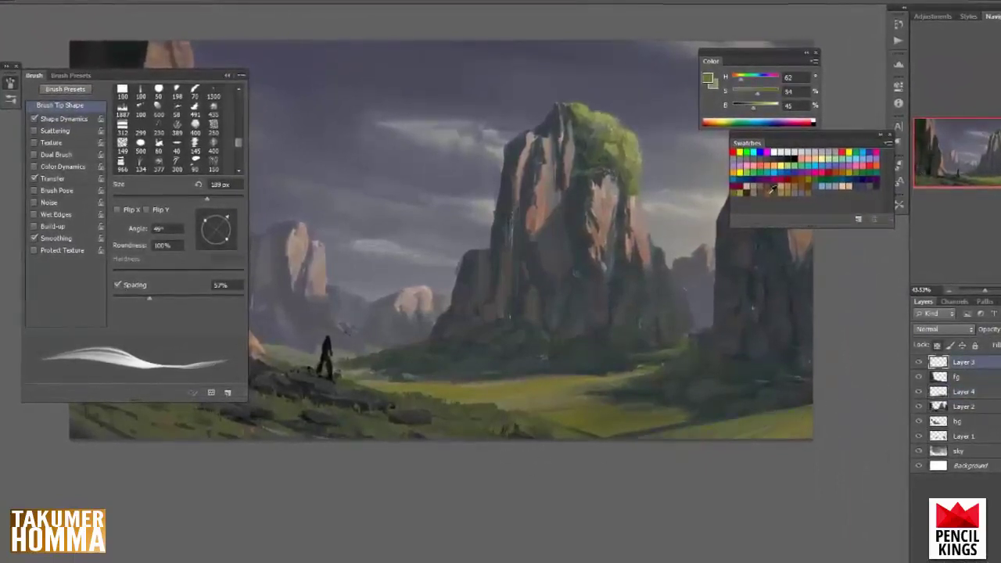
click(771, 190)
alt+click(649, 395)
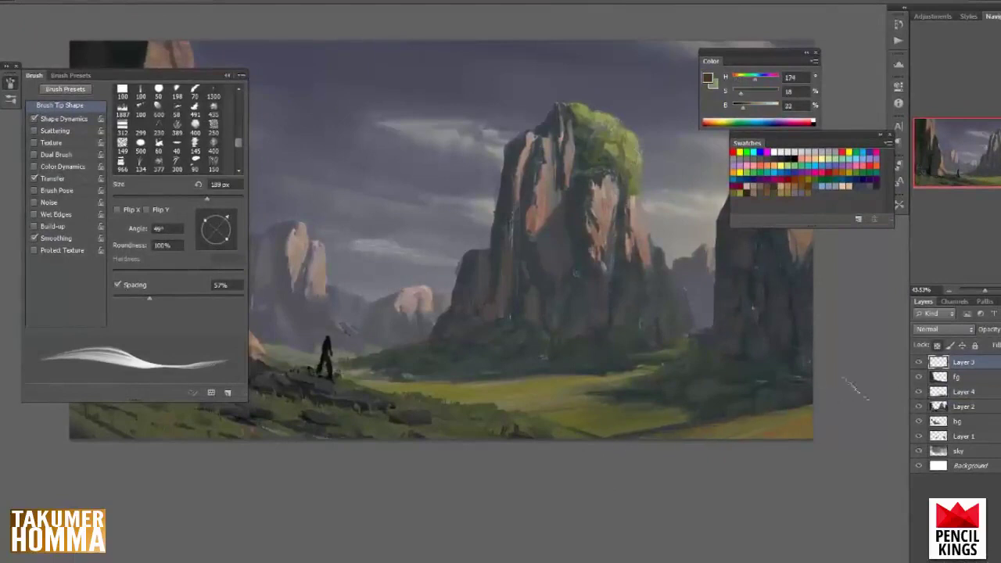
- Blend the near ground's lower corner with sampled shadow and ochre tones on Layer 3
drag(775, 408, 708, 433)
alt+click(785, 428)
alt+click(741, 421)
alt+click(802, 436)
mouse_move(638, 434)
mouse_down()
mouse_move(741, 426)
mouse_move(637, 434)
mouse_up()
alt+click(652, 415)
- Set the brush to 125 px, sample shadow greens and paint the base of the central cliff on Layer 4
mouse_move(695, 488)
mouse_down()
mouse_move(748, 524)
mouse_move(957, 478)
mouse_up()
key(F2)
key(F2)
drag(795, 477, 671, 496)
alt+click(735, 352)
right_click(735, 352)
click(843, 399)
alt+click(715, 380)
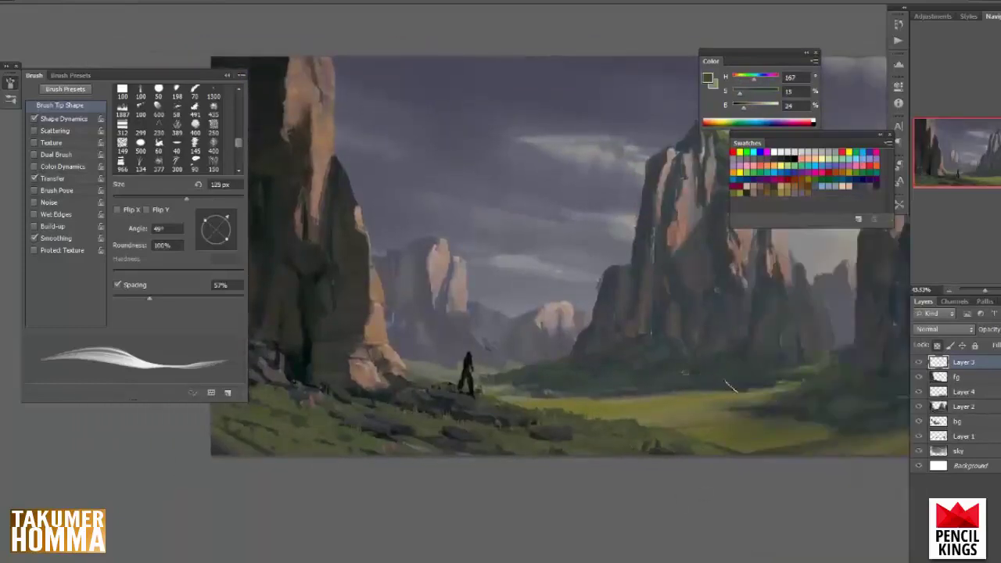
click(963, 394)
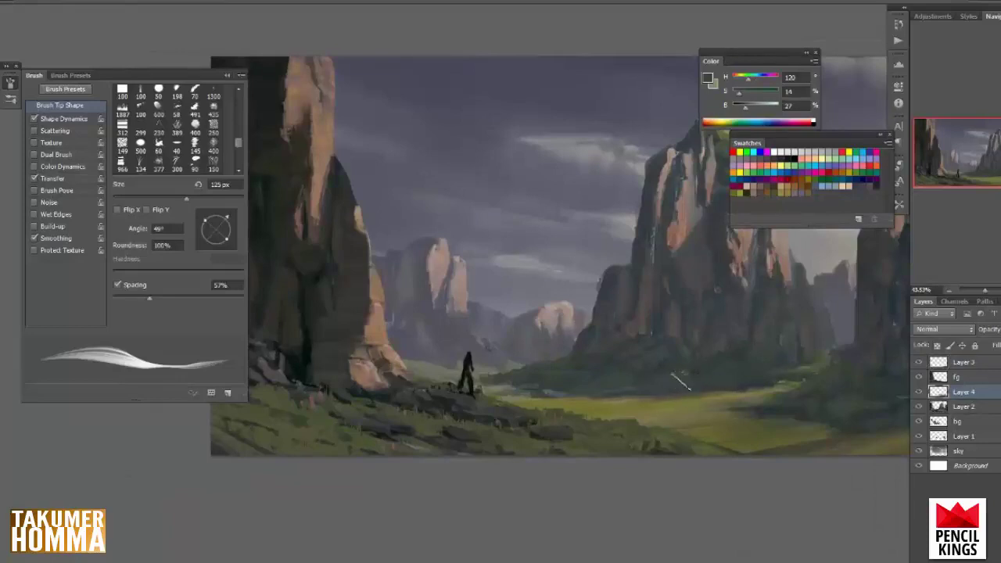
- Set the brush to 77 px and refine the dark vegetation edge where the central cliff meets the meadow
right_click(733, 388)
click(820, 222)
alt+click(698, 390)
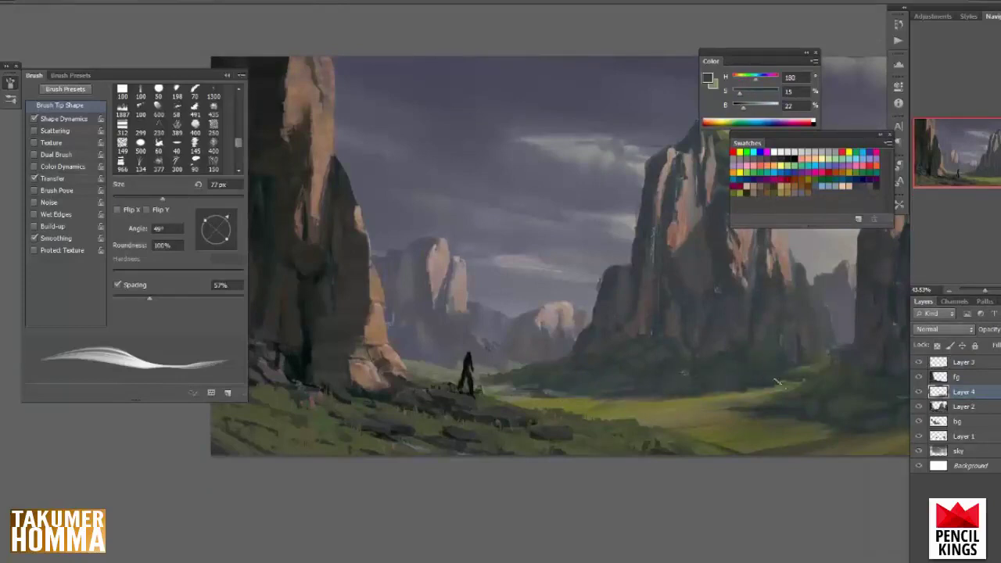
- Add small dark silhouettes to the meadow on a new layer above Layer 4, using a 77 px brush at -5° with Transfer off
right_click(766, 344)
click(632, 403)
click(784, 193)
alt+click(608, 400)
alt+click(389, 300)
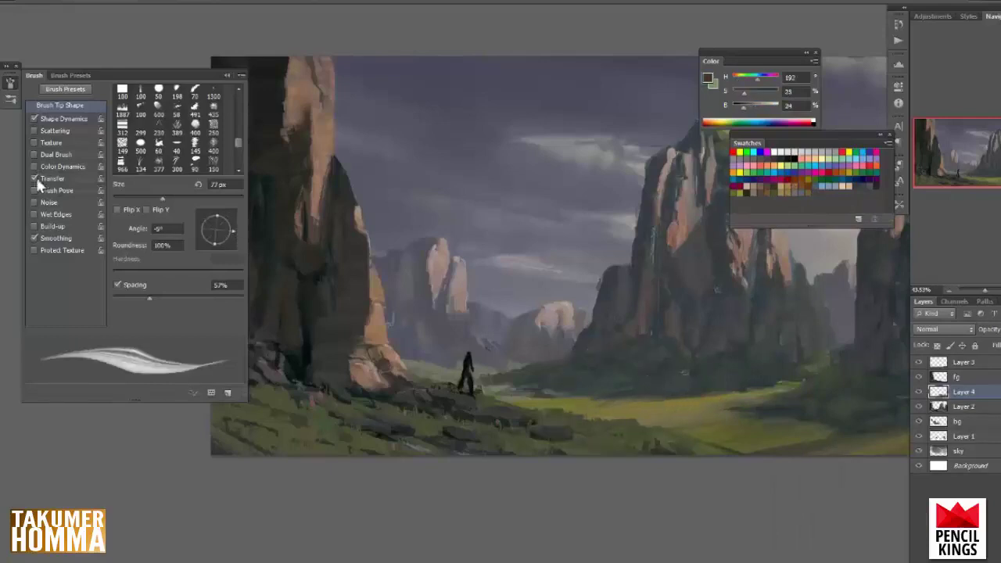
click(34, 179)
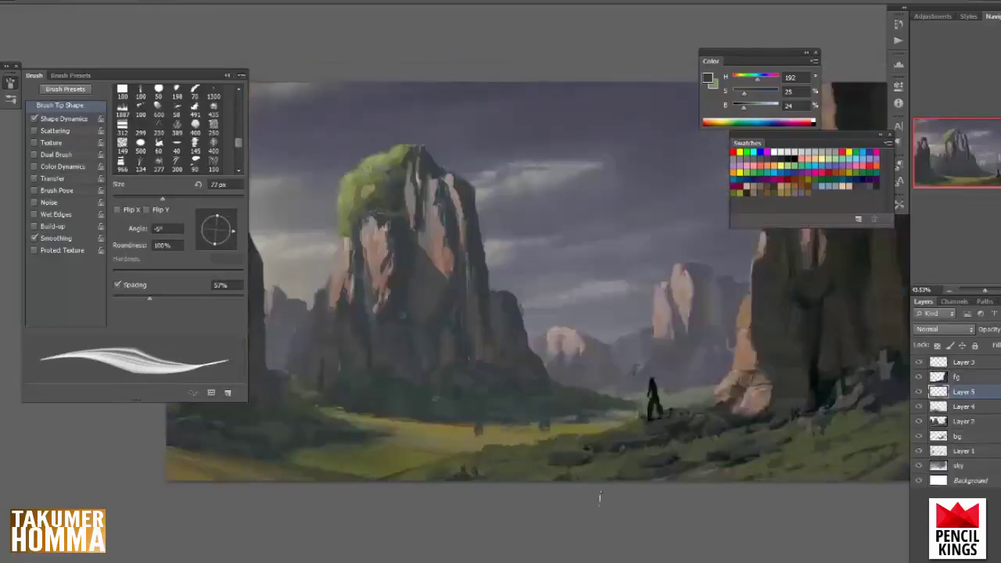
key(F5)
right_click(596, 203)
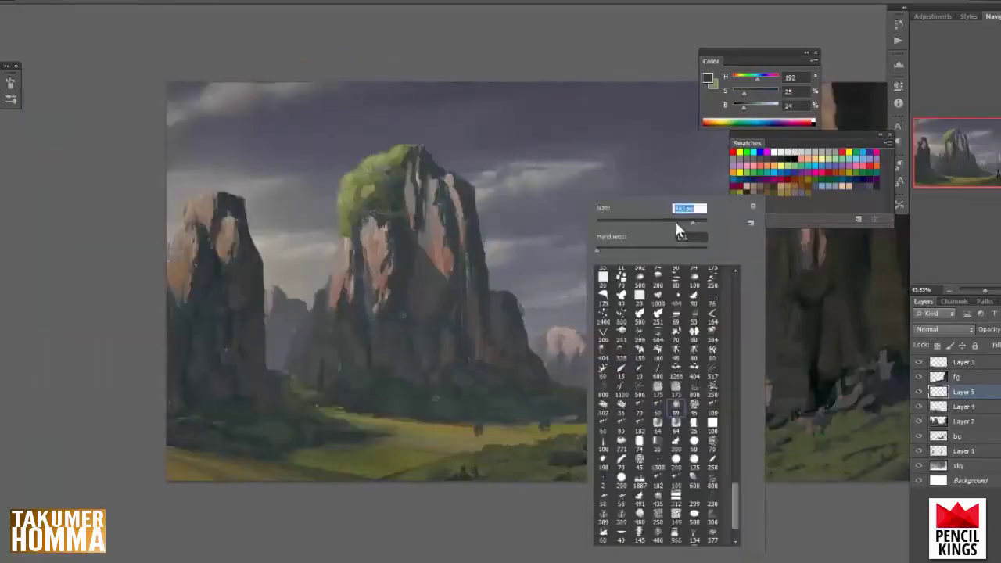
alt+click(332, 242)
drag(249, 313, 307, 283)
key(ctrl+z)
- Load Layer 2's outline as a selection and glaze a soft warm tan haze over the cliffs on Layer 5
right_click(479, 272)
ctrl+click(938, 421)
right_click(408, 258)
click(512, 223)
click(752, 93)
drag(227, 295, 386, 285)
- Adjust the soft brush size and extend the warm haze across the lower cliffs and valley ground
right_click(385, 285)
click(497, 222)
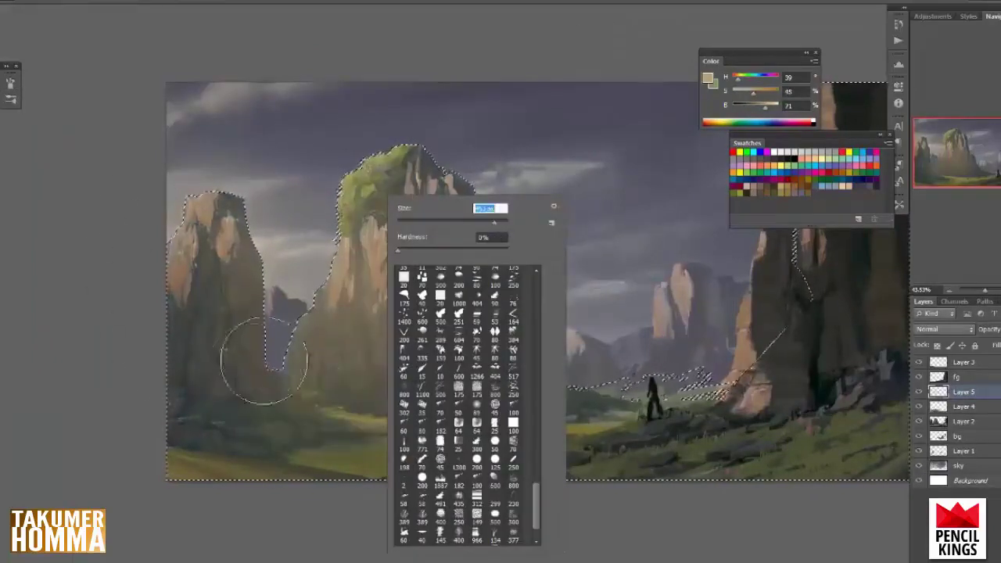
click(500, 222)
click(268, 371)
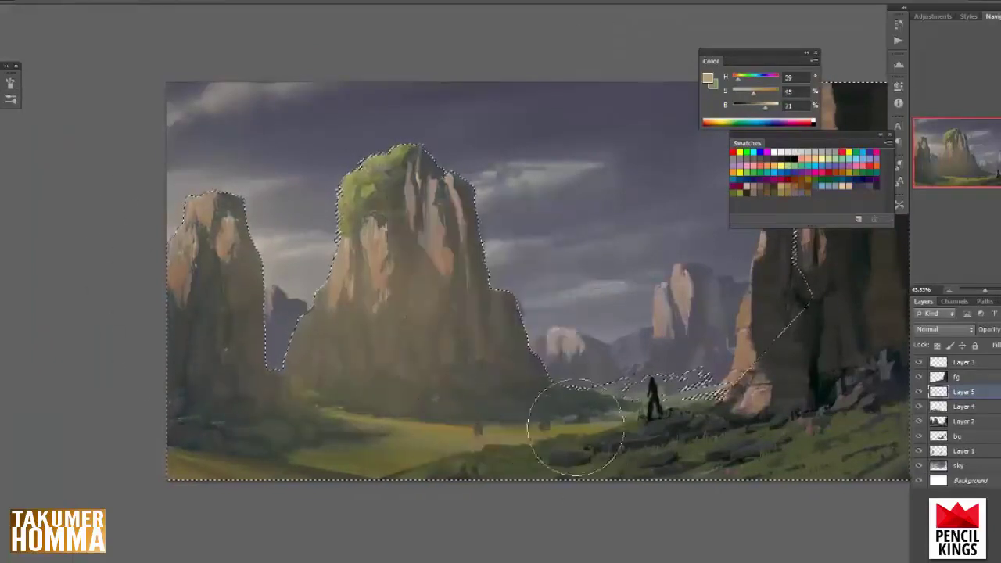
- Lasso the smaller cliff, delete the haze covering it and deselect
key(l)
mouse_move(275, 327)
mouse_down()
mouse_move(287, 338)
mouse_move(278, 369)
mouse_up()
key(Return)
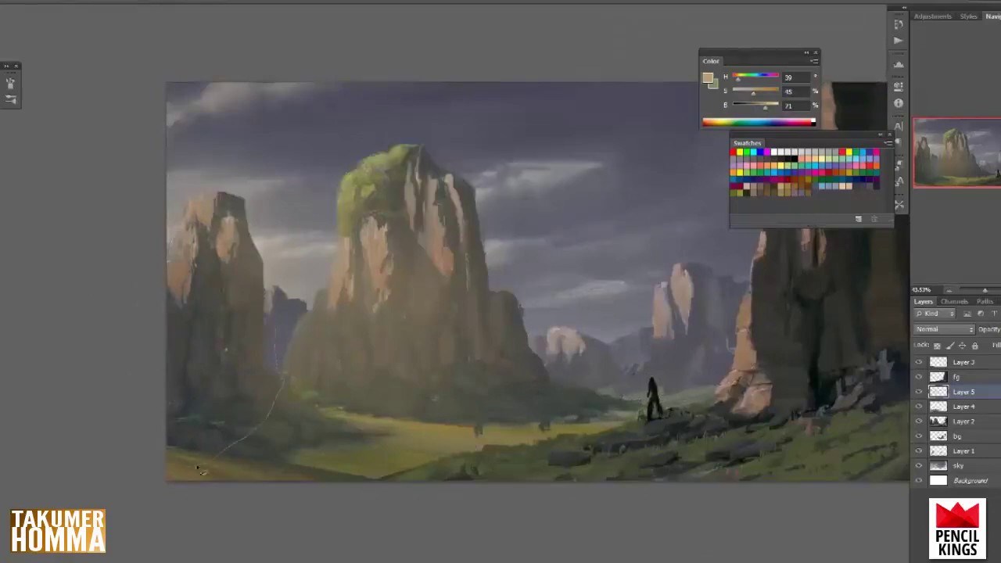
drag(127, 472, 274, 114)
key(Delete)
key(ctrl+d)
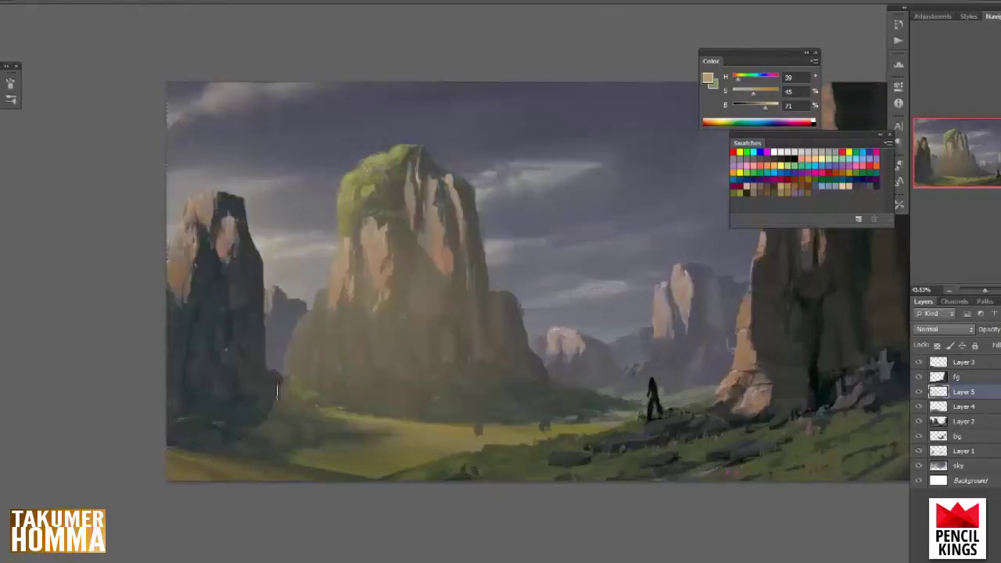
- Clear the haze from the slope at the smaller cliff's foot, undoing the first attempt
drag(283, 377, 311, 419)
key(ctrl+z)
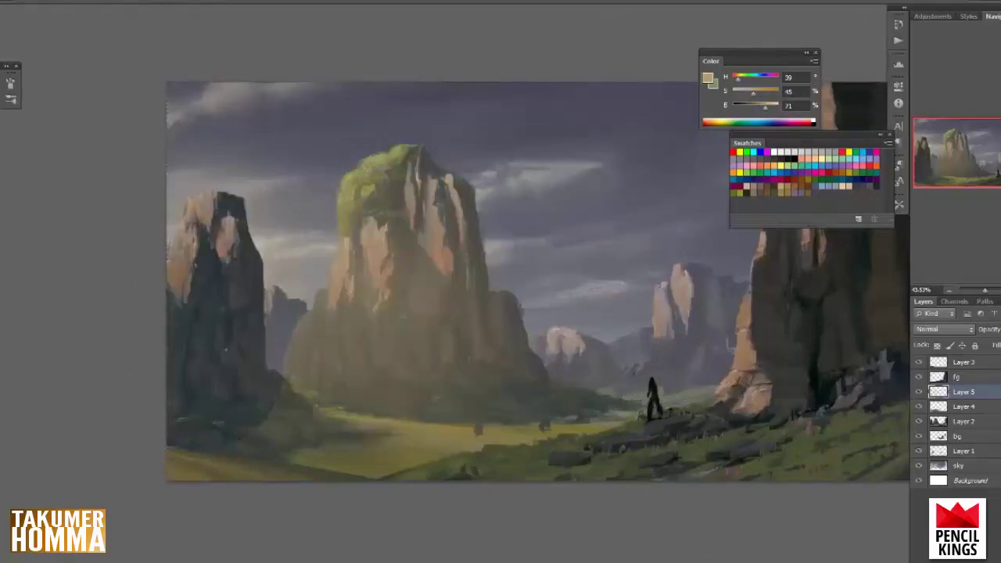
mouse_move(300, 407)
mouse_down()
mouse_move(343, 431)
mouse_move(273, 426)
mouse_move(373, 457)
mouse_up()
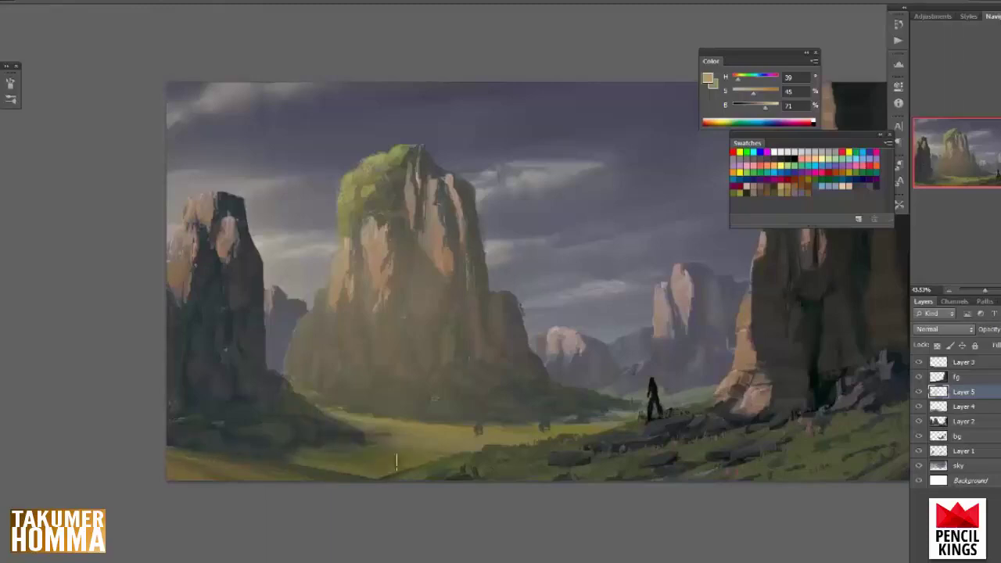
right_click(681, 197)
click(783, 224)
click(581, 444)
key(ctrl+alt+z)
key(ctrl+alt+z)
- Soften the haze over the central cliff with a large soft-edged tip so its rock detail shows through
right_click(599, 307)
click(700, 409)
click(715, 224)
click(429, 140)
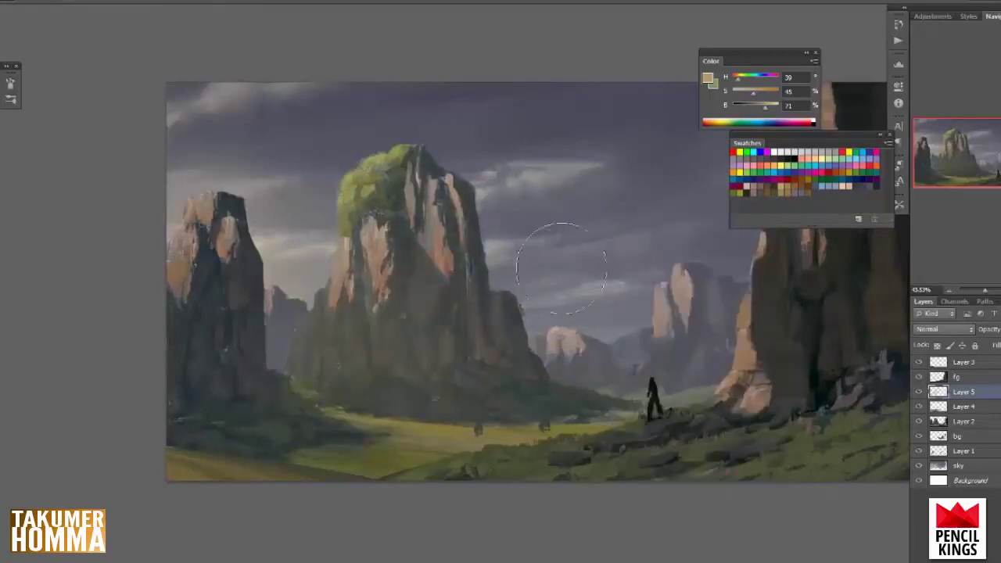
- Select Layer 2, choose a different brush tip and rework the outer edge of the central cliff's grassy top
key(F2)
mouse_move(827, 417)
mouse_down()
mouse_move(668, 424)
mouse_move(869, 449)
mouse_up()
key(F2)
click(981, 424)
right_click(457, 184)
double_click(538, 405)
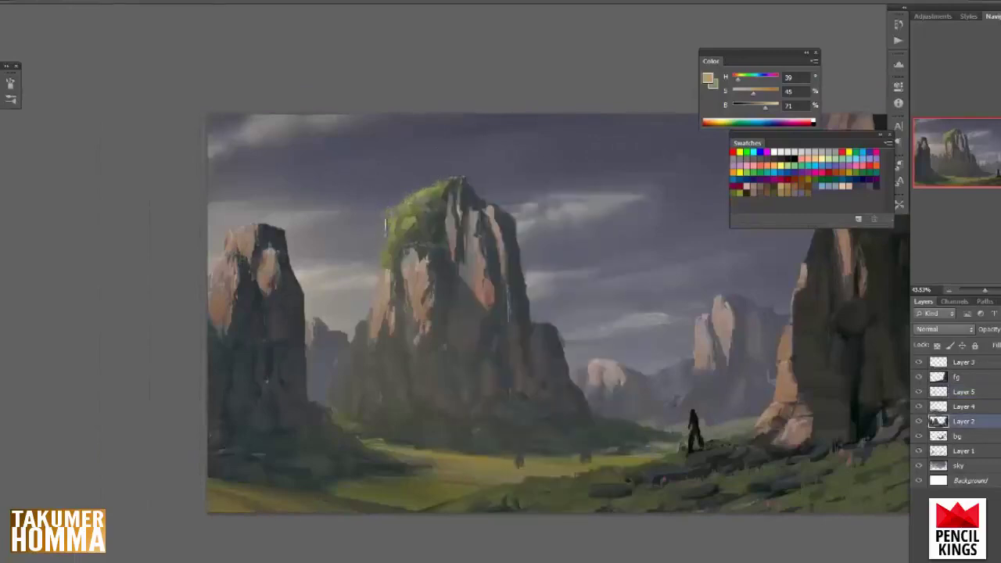
right_click(492, 263)
click(583, 535)
- Refine the cliff edge just below the grassy top with sampled rock and shadow tones
alt+click(386, 284)
alt+click(382, 284)
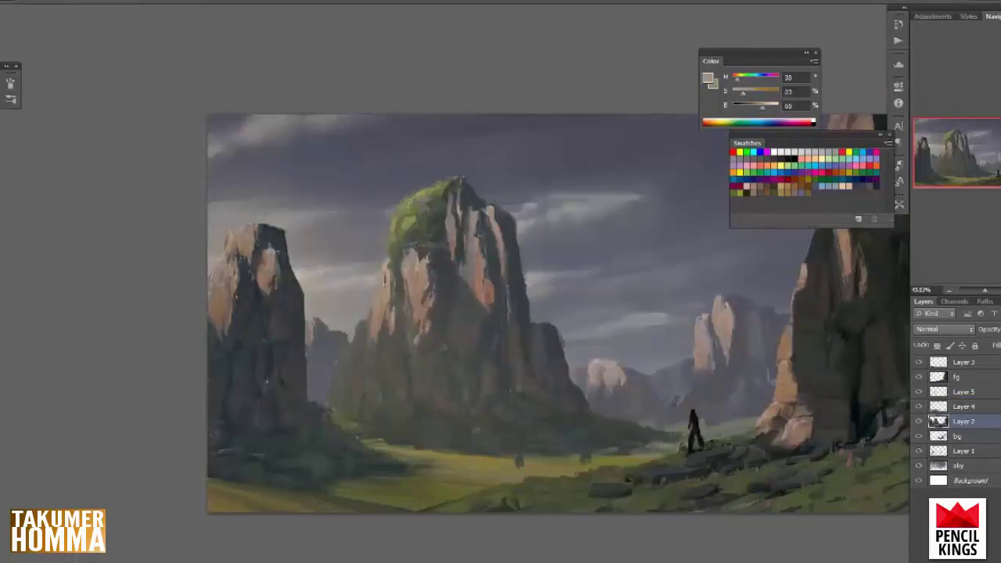
alt+click(389, 277)
alt+click(423, 228)
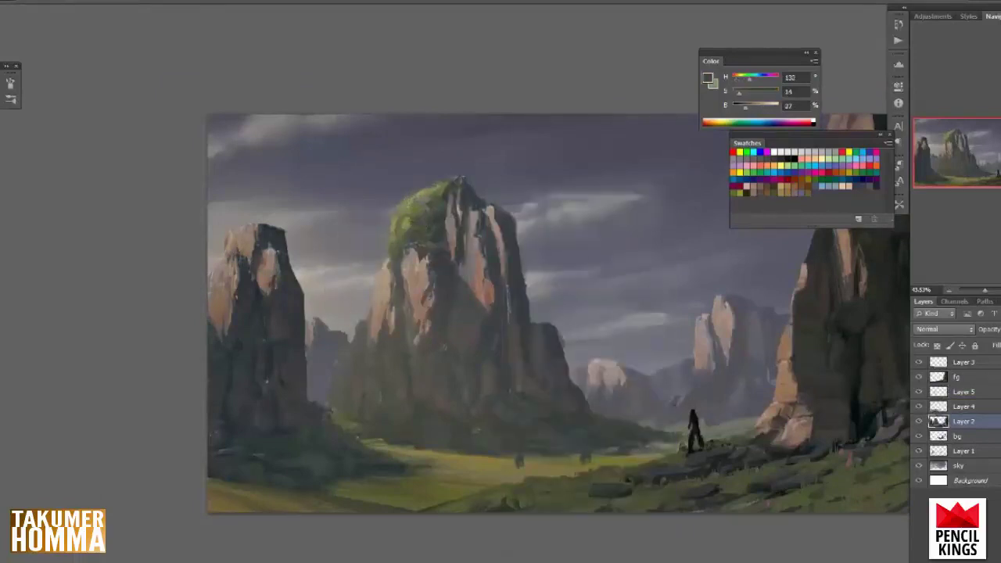
- Set a 64 px brush with a rotated tip and paint the grassy top with sampled greens and an olive swatch colour
click(10, 83)
alt+click(404, 224)
alt+click(407, 222)
click(734, 194)
alt+click(431, 192)
drag(234, 229, 231, 220)
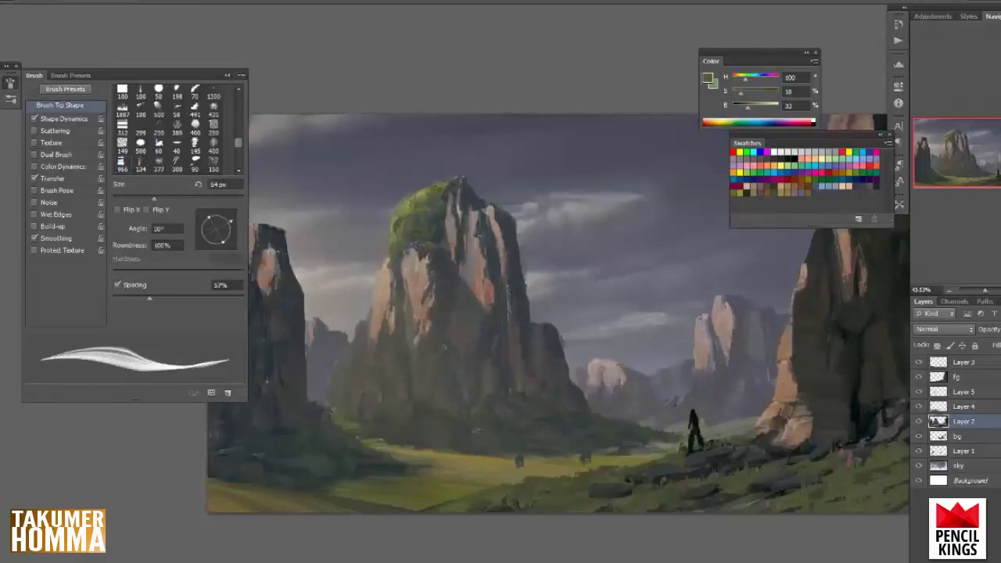
- Darken and vary the foliage on the central cliff's grassy top with repeatedly sampled greens
alt+click(426, 199)
alt+click(417, 208)
alt+click(407, 205)
alt+click(410, 211)
alt+click(407, 228)
alt+click(435, 216)
alt+click(422, 219)
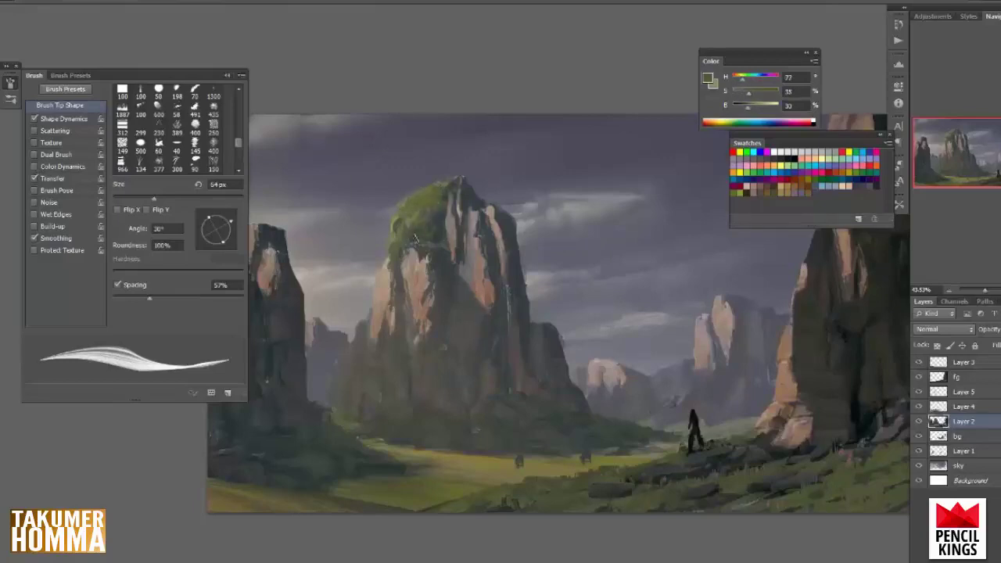
- Add more sampled green variations to the grassy top and texture its foliage with the 966 brush tip at 0°
alt+click(413, 213)
alt+click(397, 220)
alt+click(411, 201)
alt+click(415, 215)
alt+click(415, 202)
alt+click(406, 223)
right_click(440, 200)
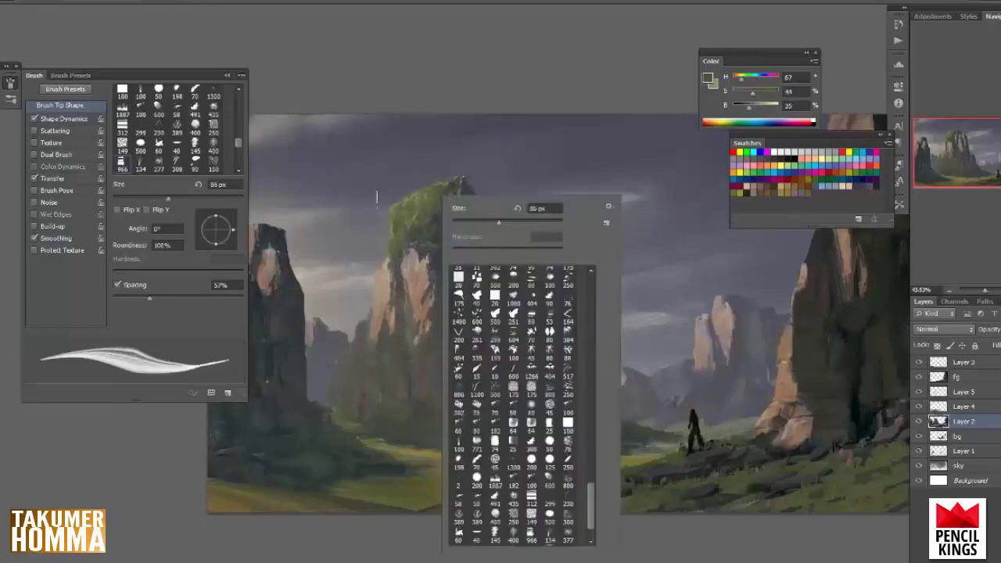
click(403, 202)
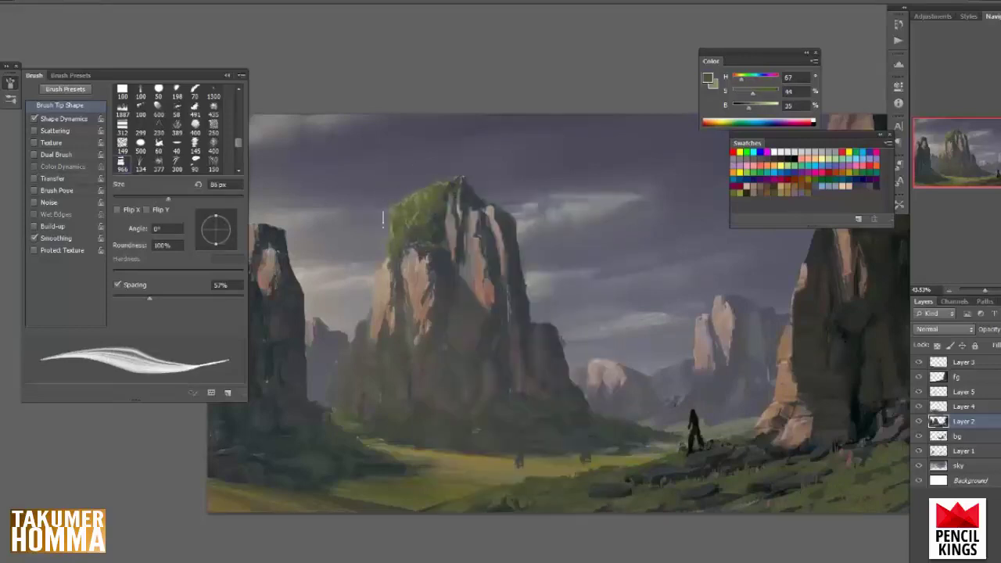
- Lock the transparent pixels of the fg layer and resize the brush to paint the standing figure
drag(583, 411, 641, 362)
key(b)
drag(651, 406, 696, 406)
click(942, 377)
mouse_move(782, 352)
mouse_down()
mouse_move(581, 366)
mouse_move(664, 380)
mouse_up()
click(936, 345)
right_click(642, 383)
drag(694, 224, 685, 236)
- Enable brush Transfer with Pen Pressure opacity control and paint the figure's jacket with a dark red swatch colour
click(739, 186)
mouse_move(580, 356)
mouse_down()
mouse_move(578, 369)
mouse_move(607, 391)
mouse_move(648, 391)
mouse_up()
click(47, 180)
click(189, 116)
click(184, 137)
alt+click(611, 319)
mouse_move(610, 313)
mouse_down()
mouse_move(623, 336)
mouse_move(617, 360)
mouse_up()
right_click(671, 336)
drag(726, 226, 713, 227)
click(618, 307)
- Paint the figure's legs with a brown swatch colour and sampled dark tones
scroll(594, 358, down, 2)
click(747, 192)
mouse_move(680, 395)
mouse_down()
mouse_move(656, 461)
mouse_move(703, 429)
mouse_up()
alt+click(665, 378)
drag(695, 381, 677, 391)
alt+click(644, 438)
- Refine the figure's head and jacket with tan and pale swatch colours plus sampled reds and darks
click(773, 192)
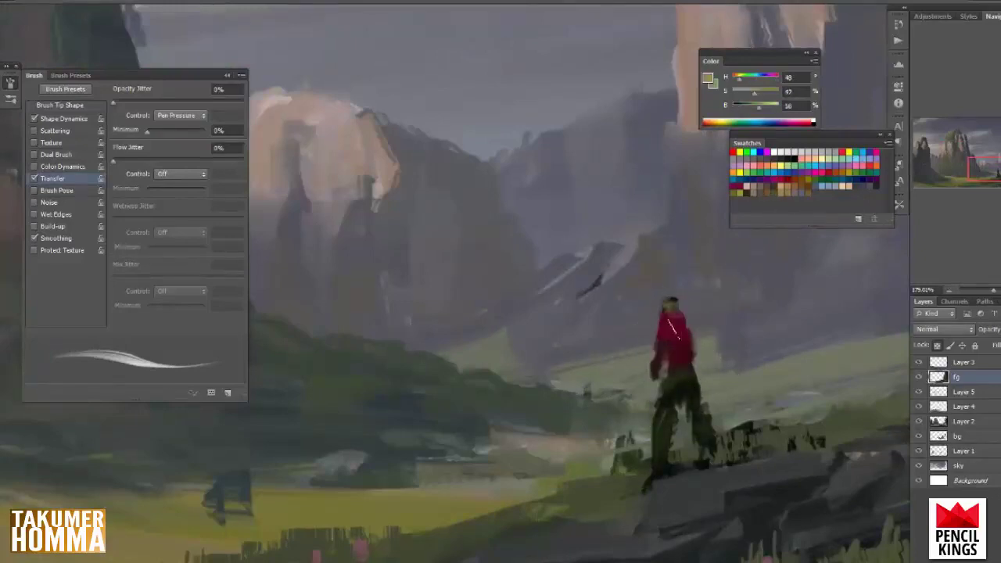
alt+click(680, 308)
alt+click(672, 330)
drag(778, 88, 780, 88)
alt+click(672, 346)
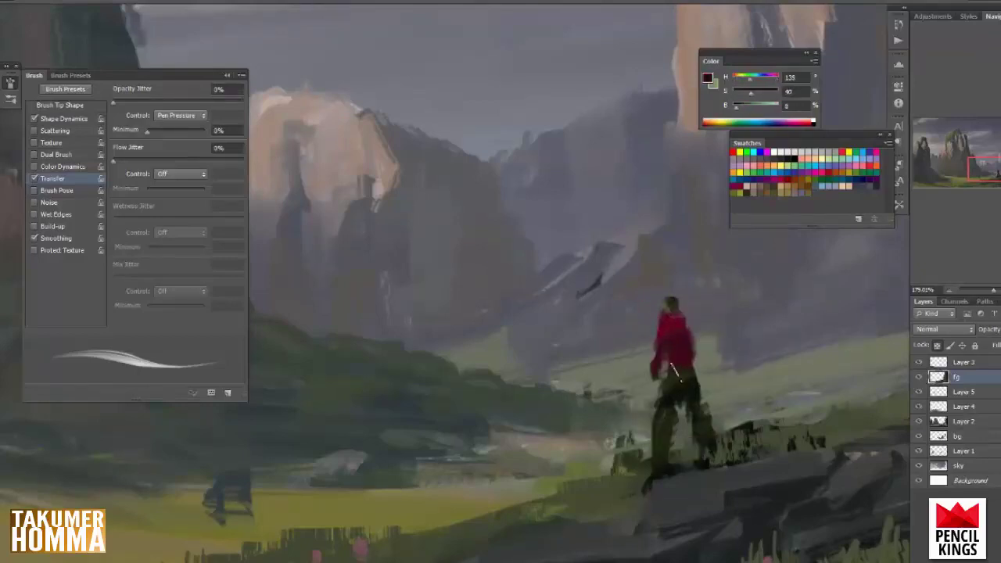
right_click(676, 299)
click(747, 218)
click(848, 186)
alt+click(670, 301)
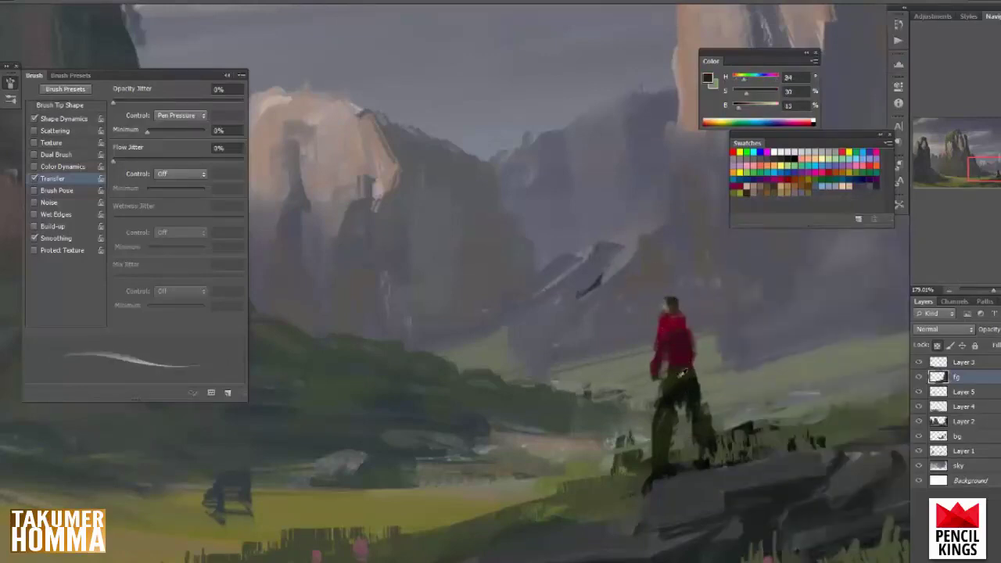
alt+click(656, 416)
alt+click(677, 335)
- Define the figure's head, shoulders and waist up close with colours sampled from the figure and its surroundings
scroll(688, 417, down, 5)
scroll(688, 417, up, 8)
alt+click(667, 217)
alt+click(649, 220)
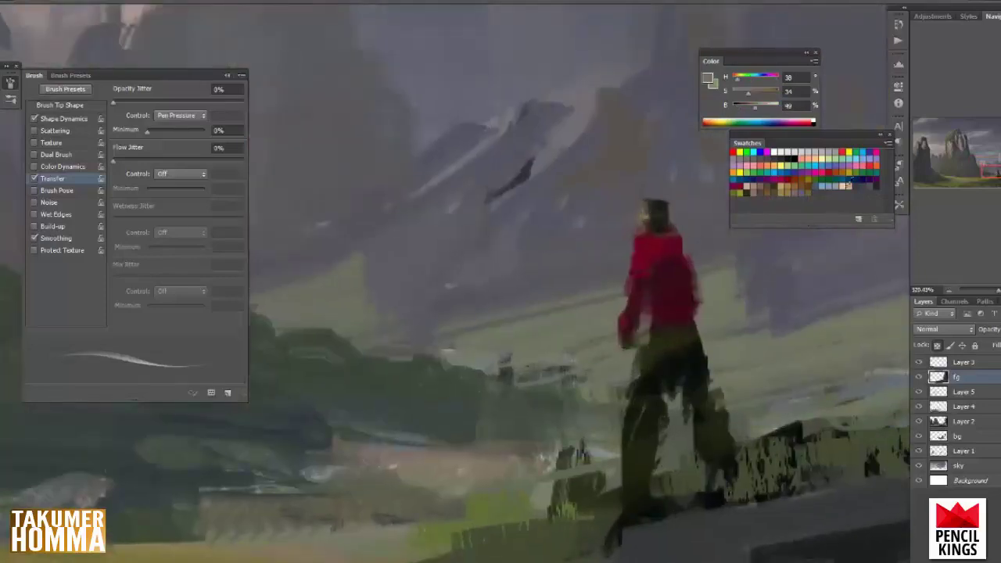
alt+click(633, 235)
alt+click(663, 225)
drag(707, 332, 634, 369)
- Flip the canvas horizontally and add a new layer directly below the fg layer
key(F2)
drag(481, 432, 639, 431)
drag(639, 430, 613, 420)
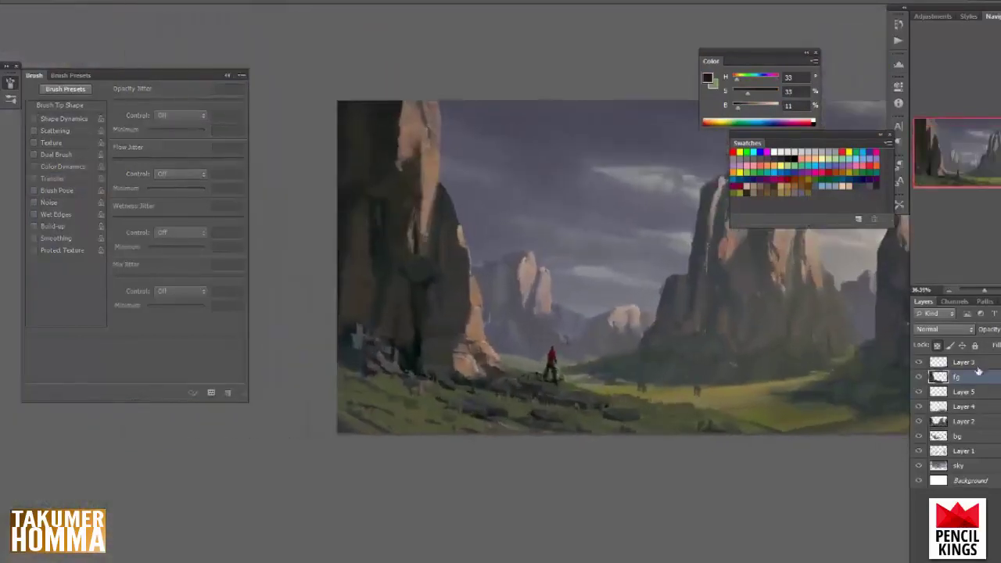
click(994, 558)
drag(944, 380, 943, 398)
- Turn off brush Transfer and dab small dark clumps across the distant meadow with sampled tones
key(b)
right_click(633, 197)
click(34, 178)
click(61, 106)
drag(742, 396, 756, 395)
alt+click(702, 370)
alt+click(702, 390)
alt+click(572, 360)
alt+click(573, 404)
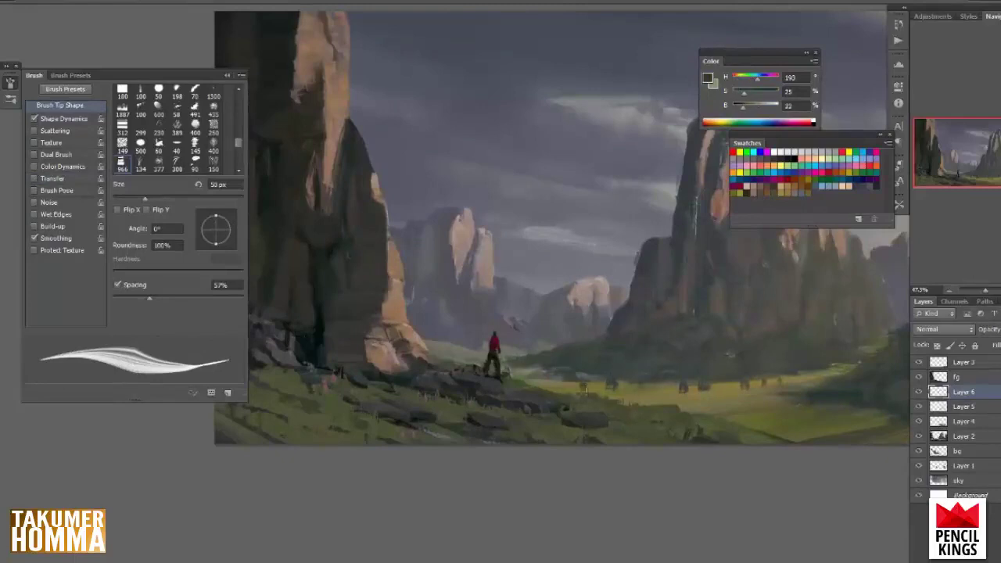
- Add larger dark clumps to the nearer meadow with a 54 px brush and sampled greens
right_click(802, 416)
click(868, 223)
click(630, 390)
right_click(802, 407)
click(851, 223)
click(751, 402)
alt+click(732, 412)
alt+click(775, 403)
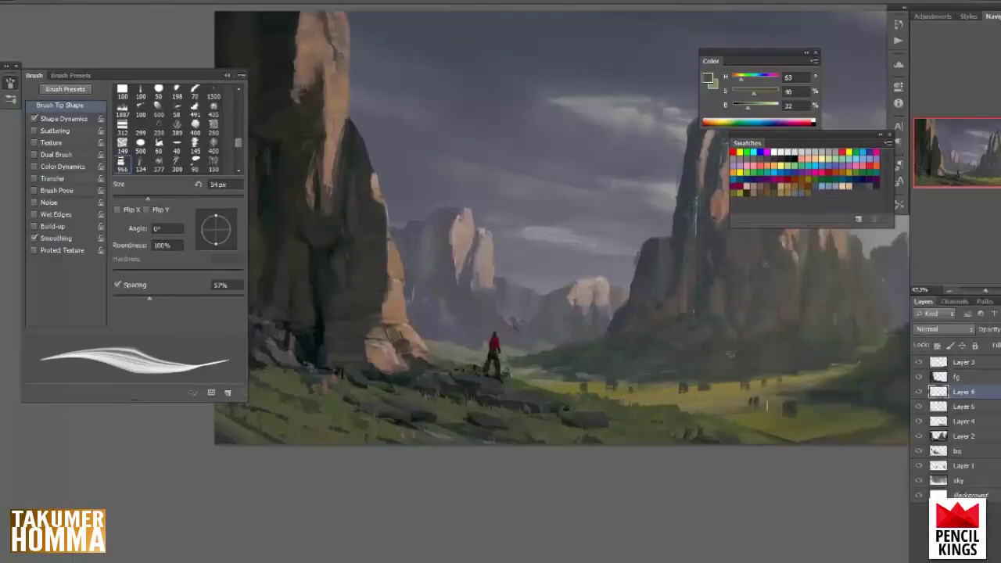
alt+click(725, 410)
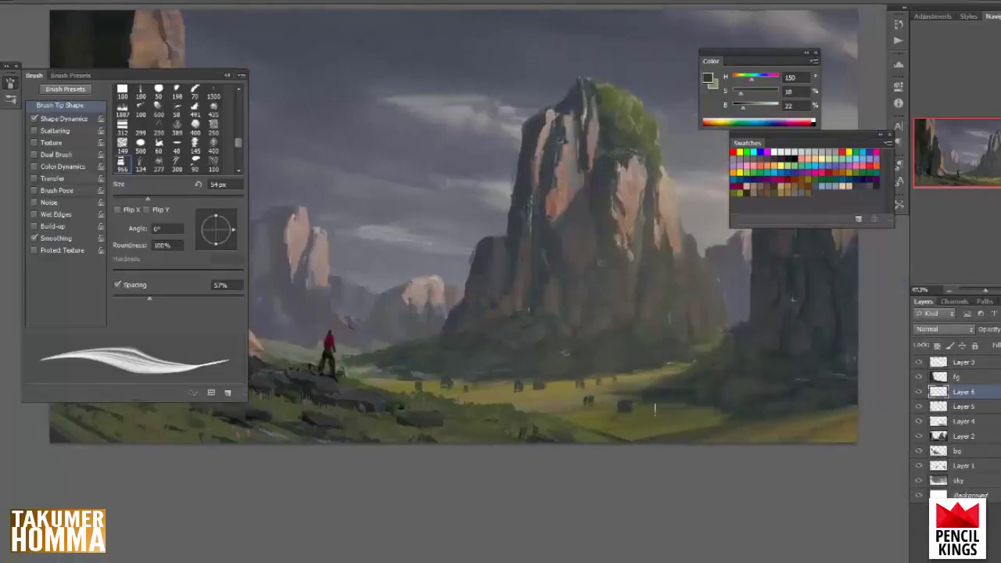
alt+click(662, 402)
- Add a new layer above the fg layer and move it above Layer 3
scroll(805, 483, down, 3)
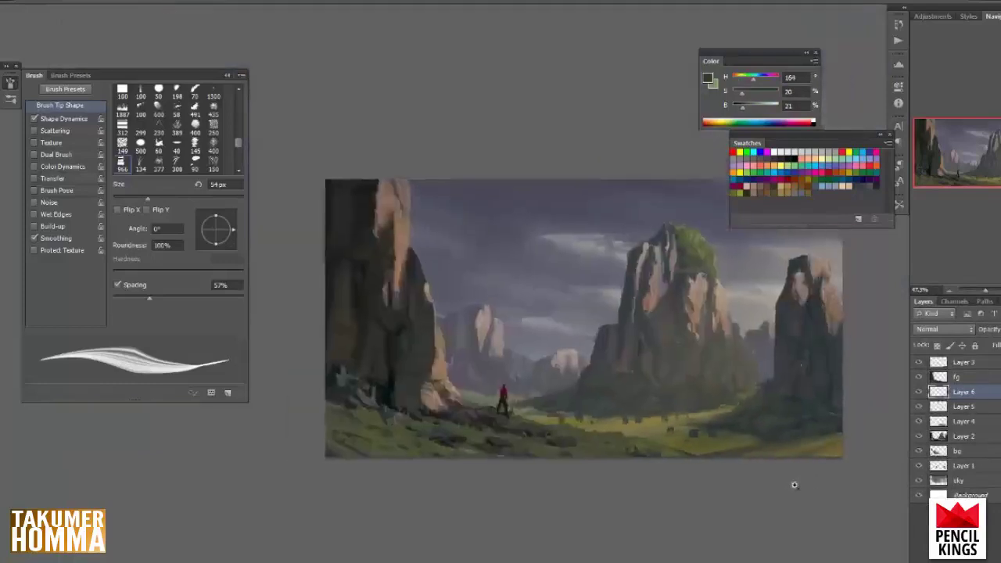
scroll(820, 483, up, 2)
click(981, 364)
scroll(852, 497, up, 1)
click(980, 378)
key(ctrl+shift+alt+n)
drag(760, 410, 732, 406)
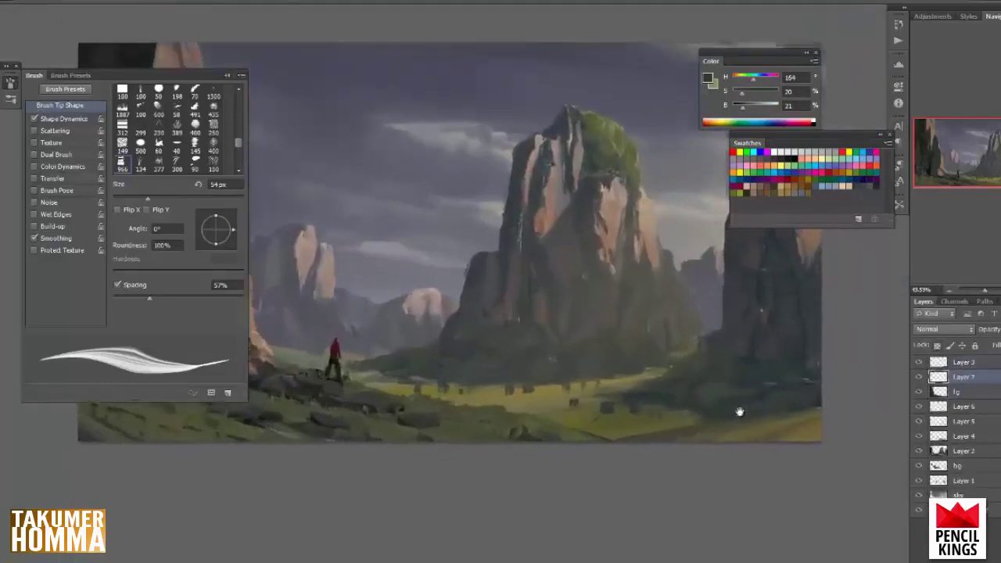
key(ctrl+bracketright)
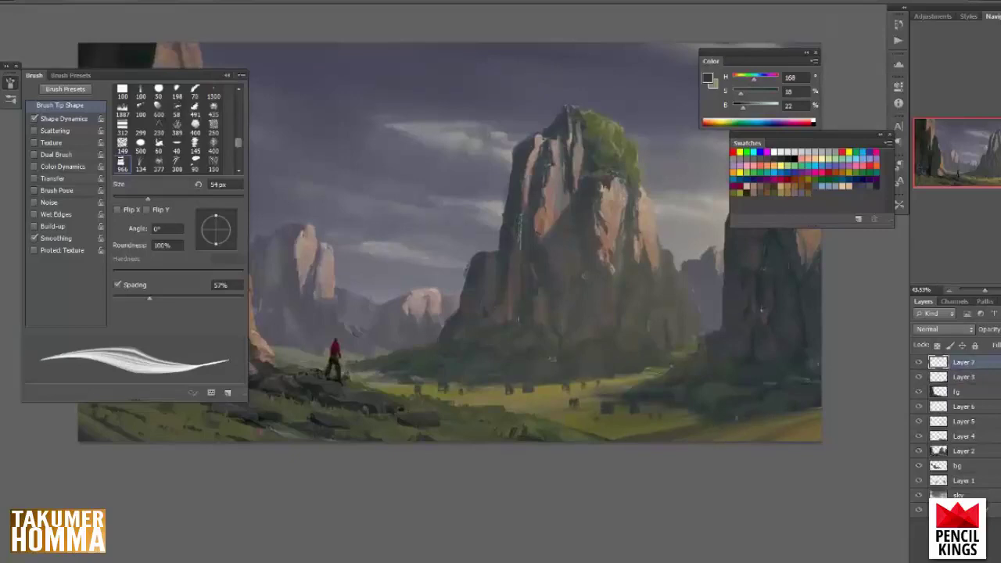
- Paint the shadowed ground below the far-side cliff on Layer 7 with sampled dark greens and sunlit grass tones
alt+click(757, 414)
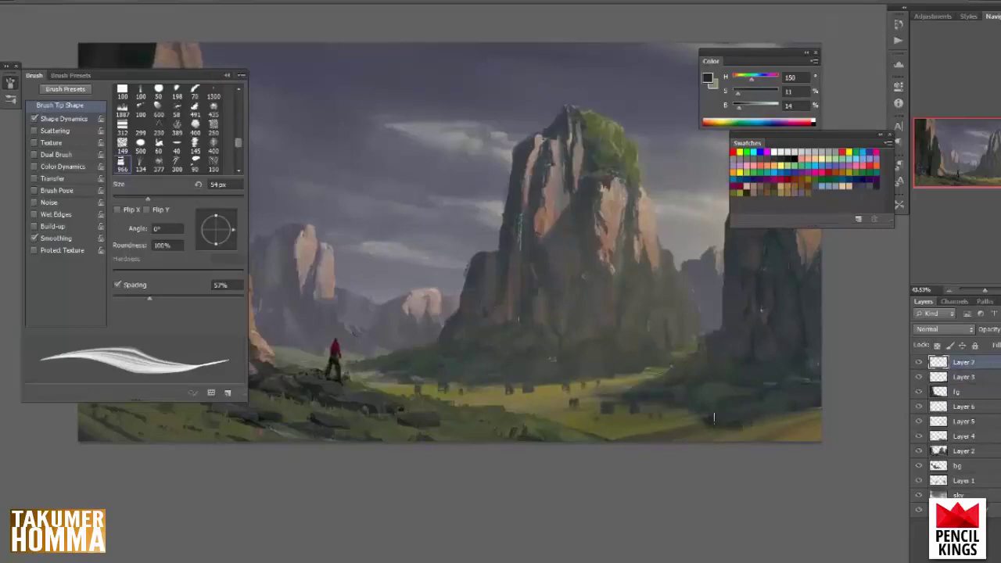
alt+click(765, 412)
alt+click(759, 415)
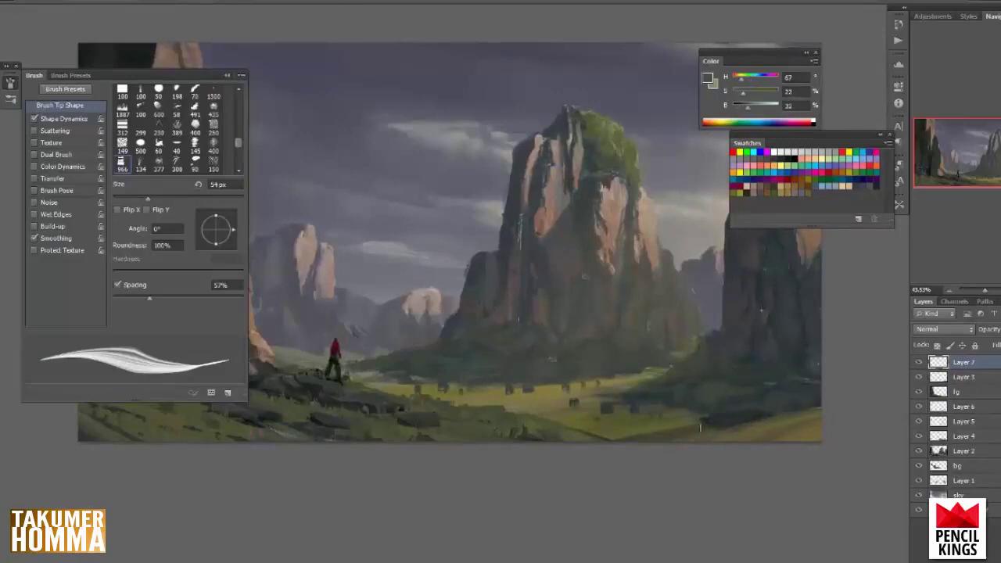
alt+click(704, 419)
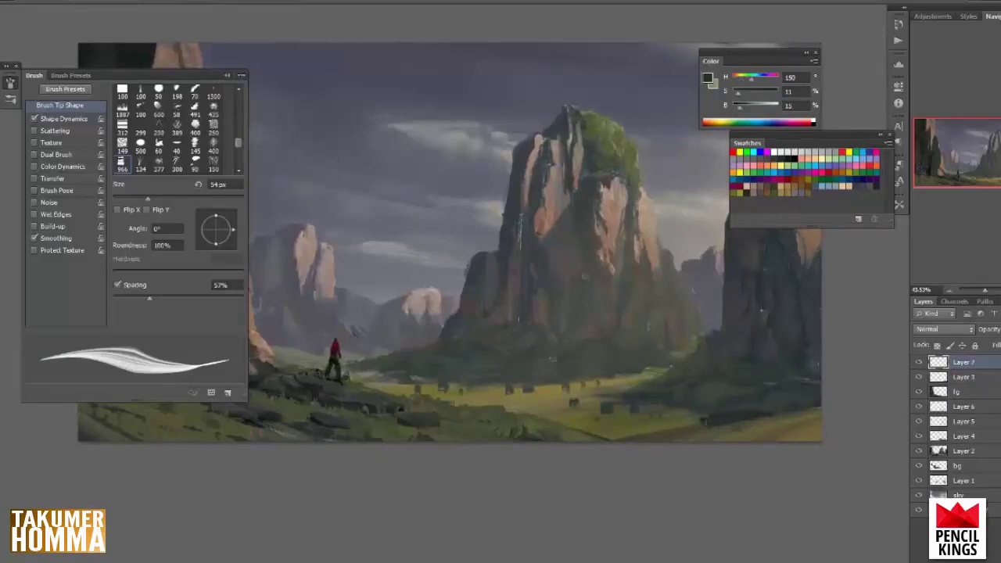
alt+click(732, 438)
drag(727, 438, 797, 434)
alt+click(774, 434)
alt+click(738, 397)
alt+click(795, 440)
alt+click(801, 434)
drag(784, 438, 800, 434)
alt+click(793, 436)
- Set the brush to 172 px with its tip at 101° and blend the near slope with sampled grass tones
right_click(785, 386)
drag(232, 229, 216, 213)
alt+click(816, 427)
right_click(809, 427)
click(893, 223)
click(212, 213)
alt+click(804, 414)
alt+click(791, 414)
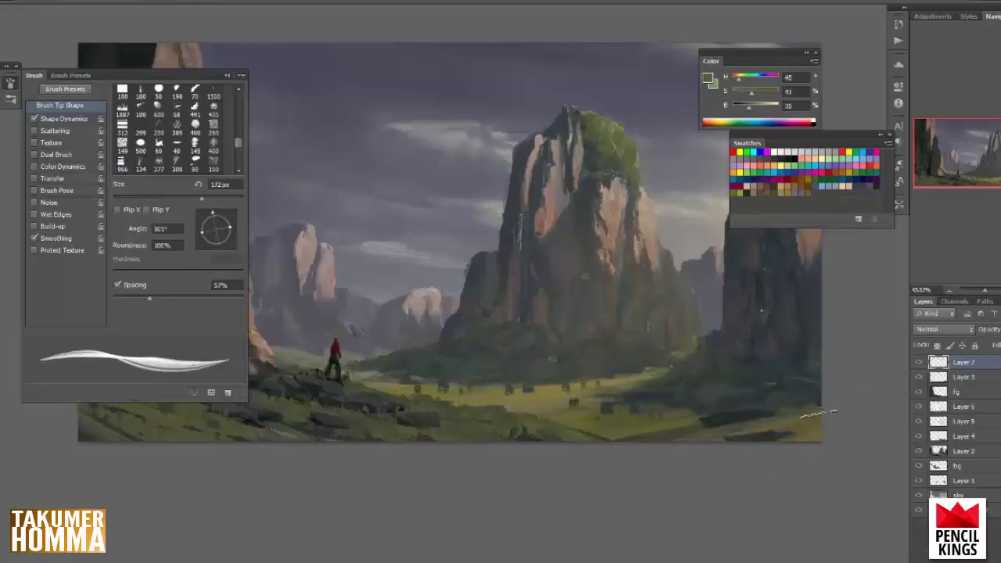
alt+click(801, 419)
alt+click(707, 429)
alt+click(672, 440)
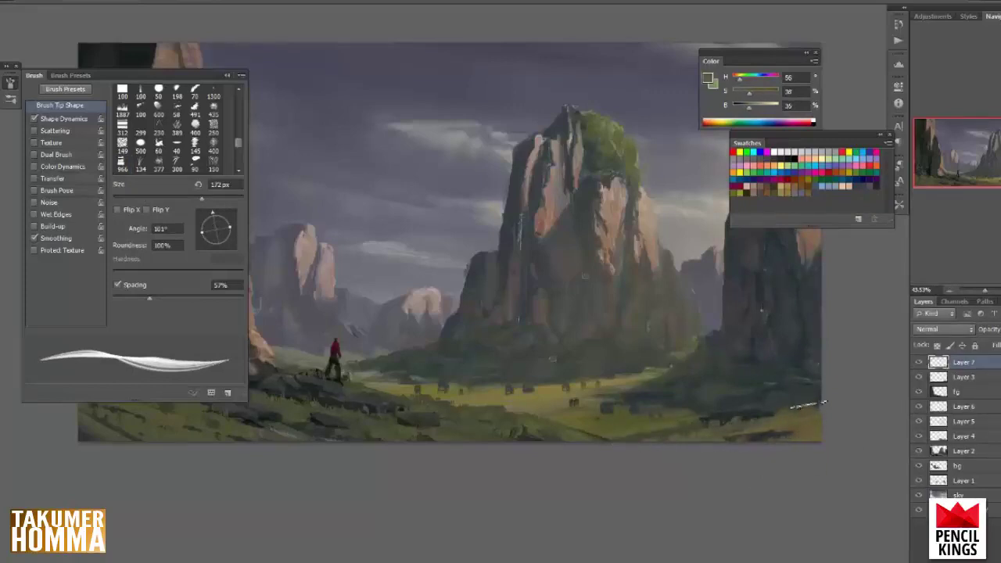
alt+click(753, 425)
- Set the 966 brush tip to 63 px at 0° and sample the pink of the foreground flowers
click(123, 163)
right_click(653, 192)
drag(754, 223, 691, 225)
key(Return)
scroll(339, 487, up, 5)
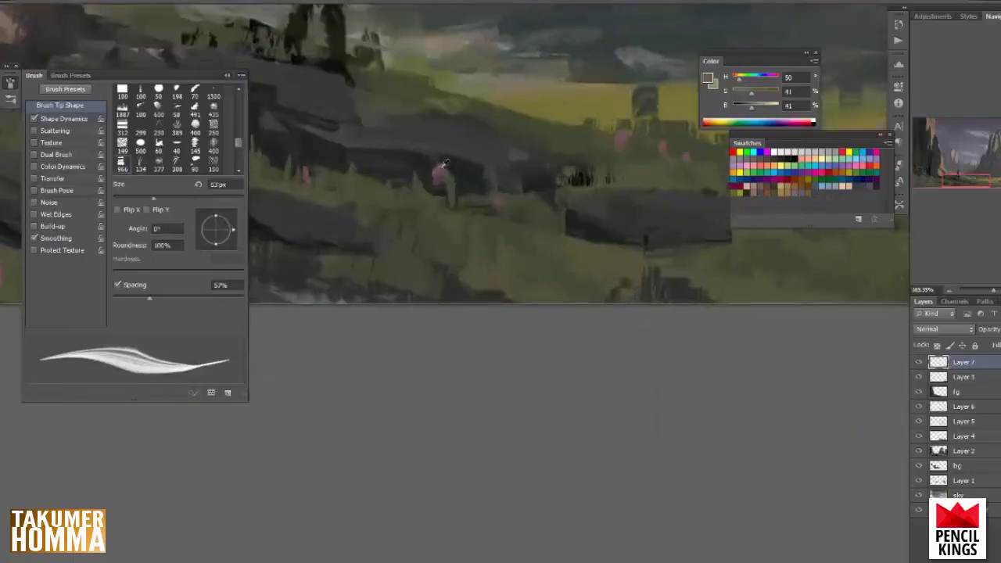
scroll(471, 490, down, 3)
scroll(471, 489, down, 2)
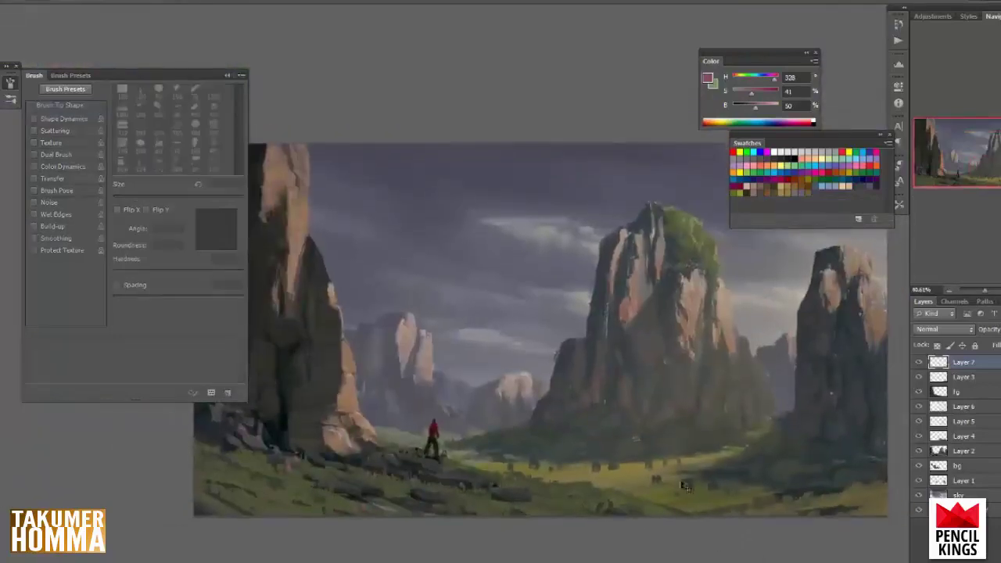
- Select Layer 6 and touch up the meadow and its small clumps with a 33 px brush and sampled tones
ctrl+click(632, 398)
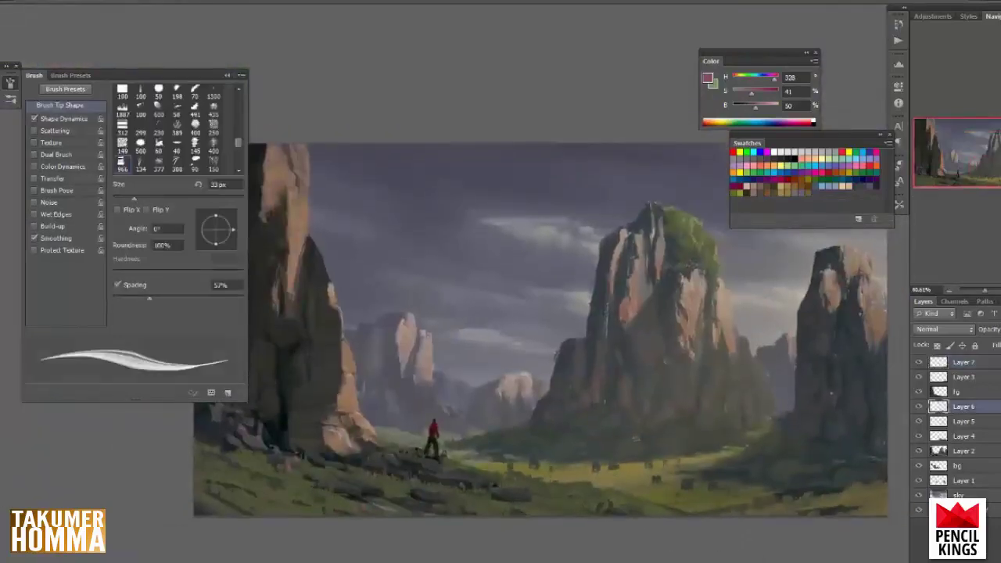
alt+click(830, 393)
alt+click(706, 491)
alt+click(680, 463)
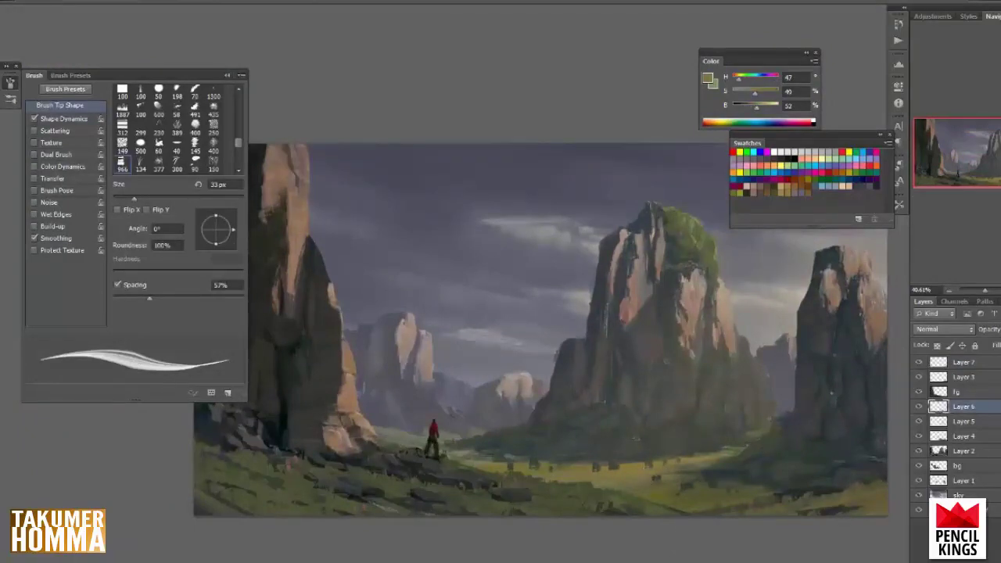
alt+click(486, 459)
alt+click(534, 462)
alt+click(653, 468)
alt+click(688, 451)
alt+click(716, 466)
- Flip the canvas horizontally and add a new layer between fg and Layer 6
key(ctrl+shift+h)
mouse_move(576, 555)
mouse_down()
mouse_move(704, 533)
mouse_move(623, 541)
mouse_move(655, 541)
mouse_up()
key(v)
click(959, 393)
click(976, 408)
key(ctrl+shift+alt+n)
key(b)
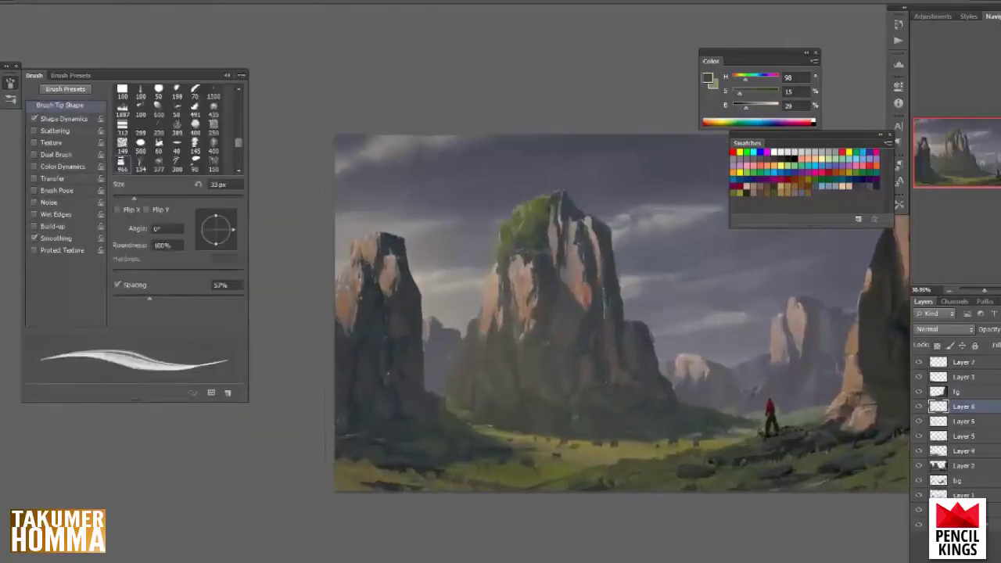
- Paint soft haze around the cliff bases and valley with a large soft round brush and sampled grey tones
right_click(675, 192)
click(769, 386)
alt+click(395, 367)
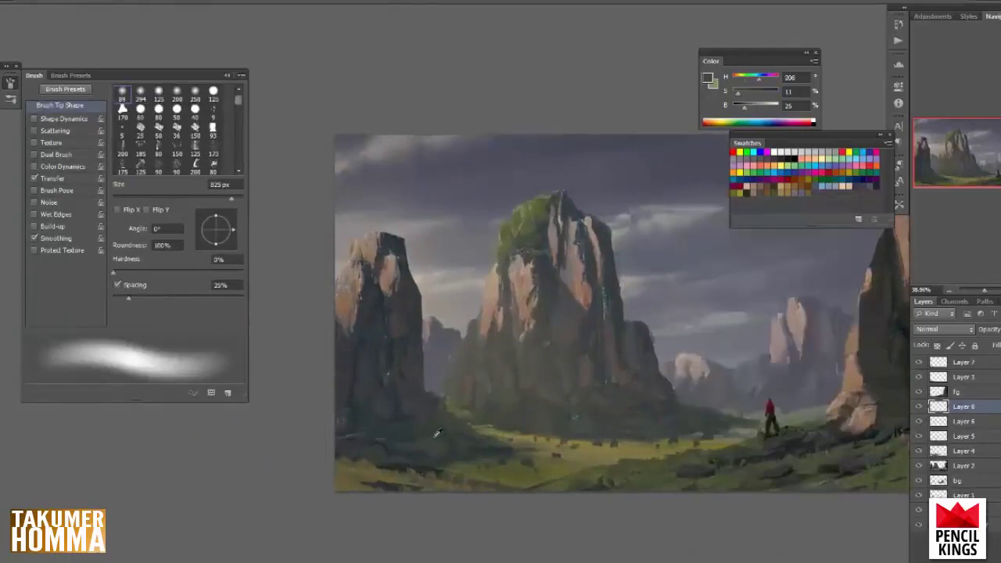
alt+click(332, 486)
right_click(816, 316)
alt+click(786, 377)
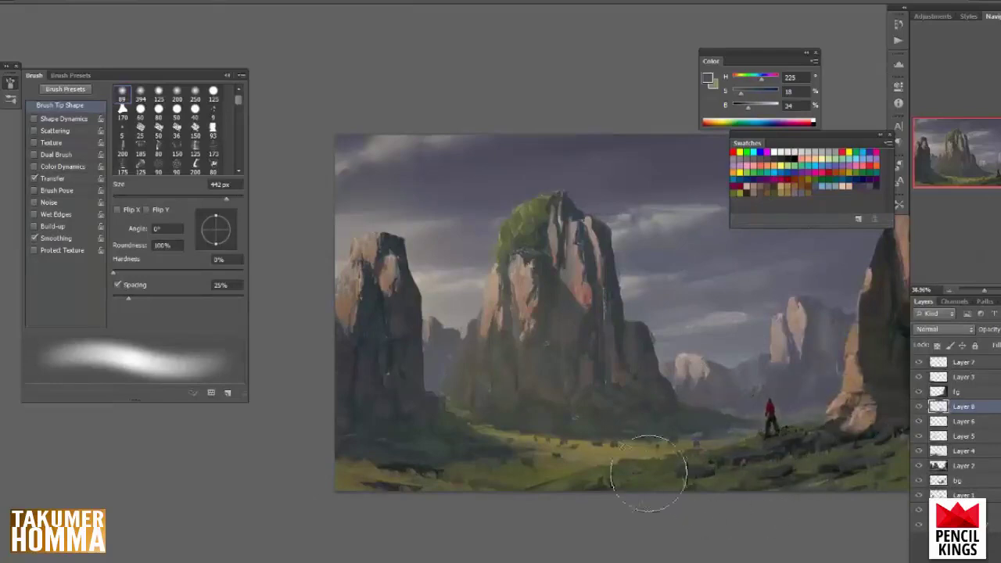
alt+click(574, 408)
- Add a Curves adjustment layer above Layer 7 and pull in the red channel's white point
mouse_move(714, 534)
mouse_down()
mouse_move(743, 534)
mouse_move(579, 538)
mouse_move(530, 561)
mouse_up()
click(966, 363)
click(973, 559)
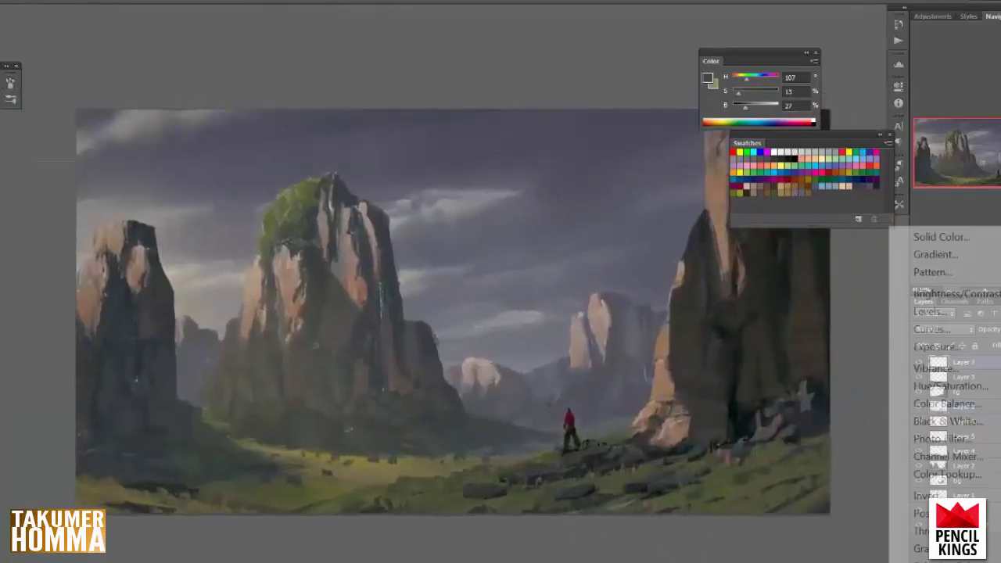
click(959, 330)
click(798, 131)
click(796, 155)
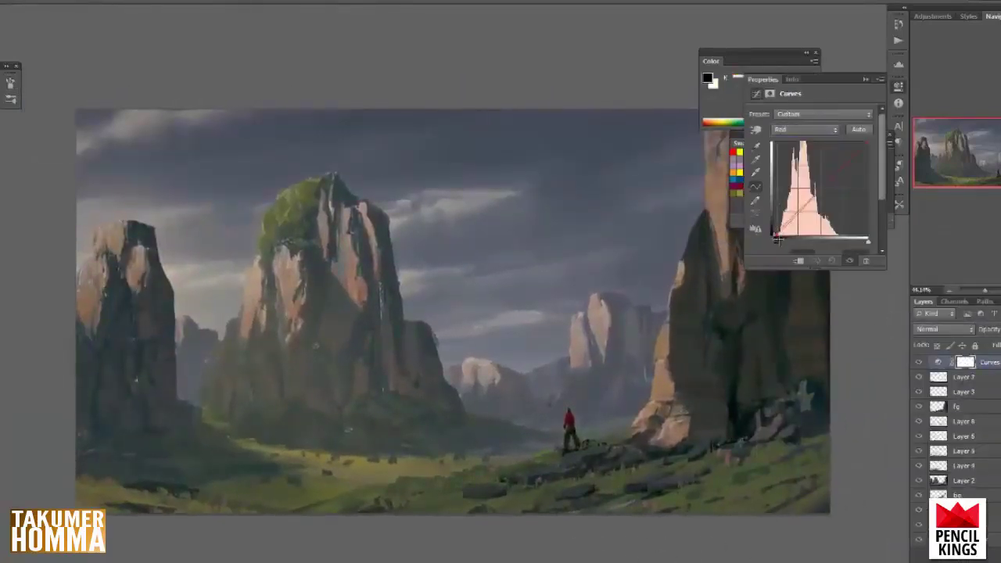
drag(867, 141, 859, 141)
- Pull in the green curve's white point slightly, nudge the blue curve's black point and lower its white end
click(805, 129)
click(801, 147)
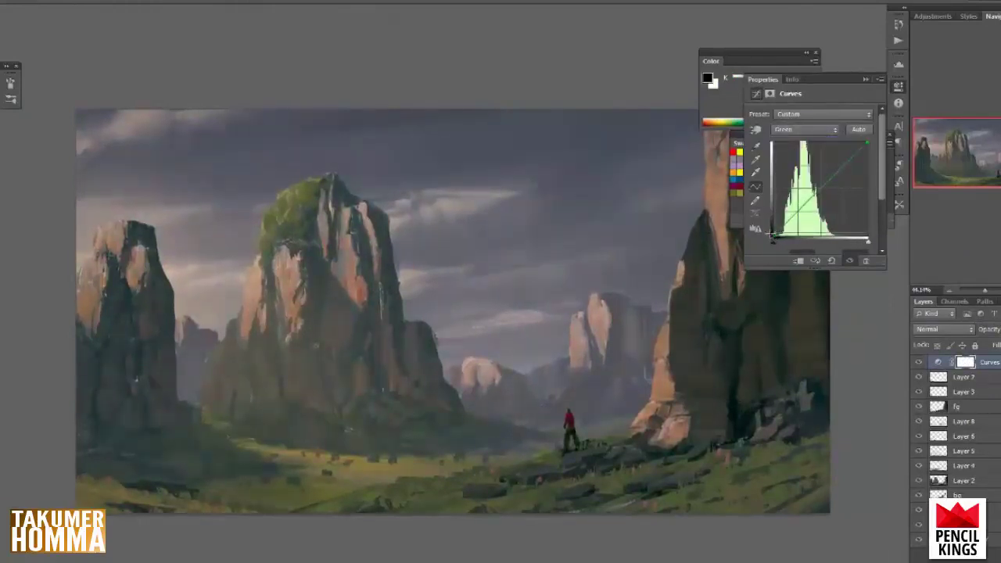
drag(866, 142, 865, 142)
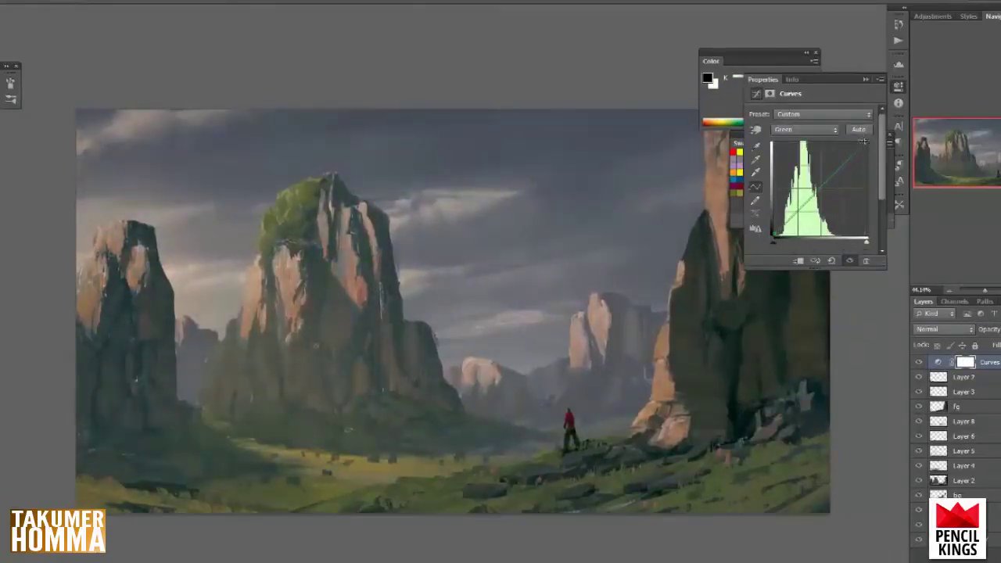
click(805, 129)
click(801, 158)
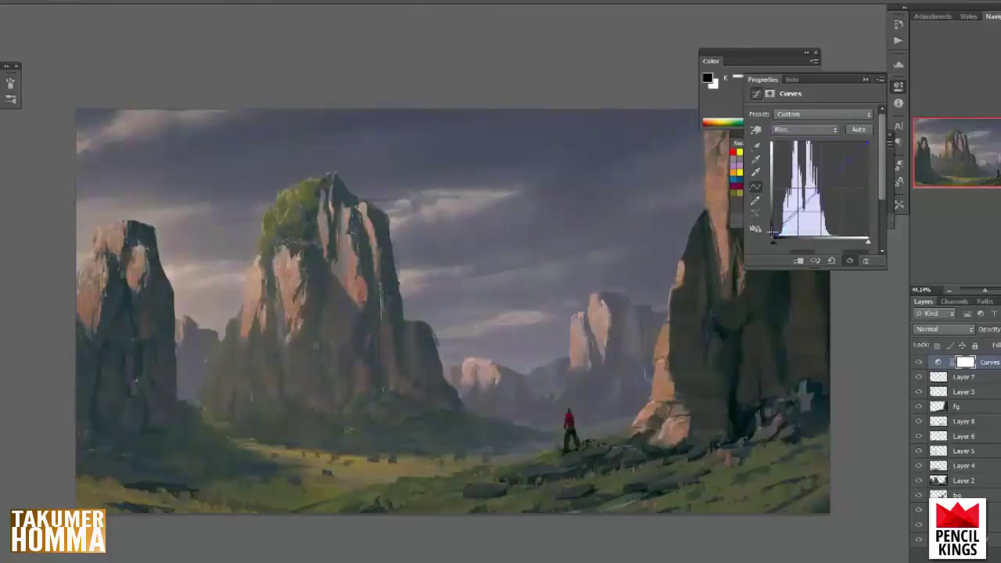
drag(772, 233, 773, 234)
drag(867, 143, 867, 148)
mouse_move(690, 401)
mouse_down()
mouse_move(622, 403)
mouse_move(694, 406)
mouse_up()
drag(519, 492, 551, 484)
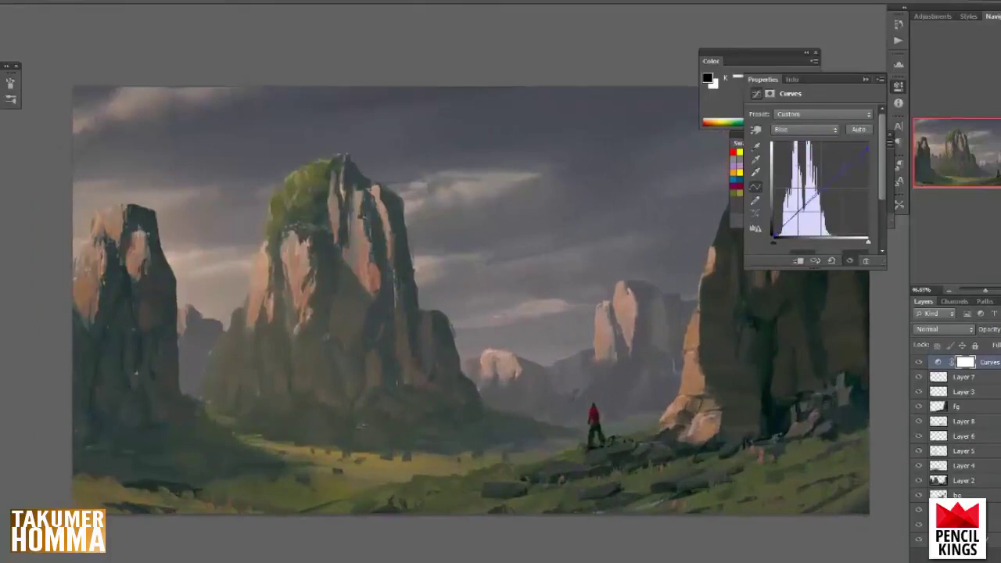
- Add a new layer above the Curves adjustment, flip the canvas and paint the near grass with sampled tones
key(ctrl+shift+alt+n)
right_click(546, 411)
double_click(645, 536)
key(F2)
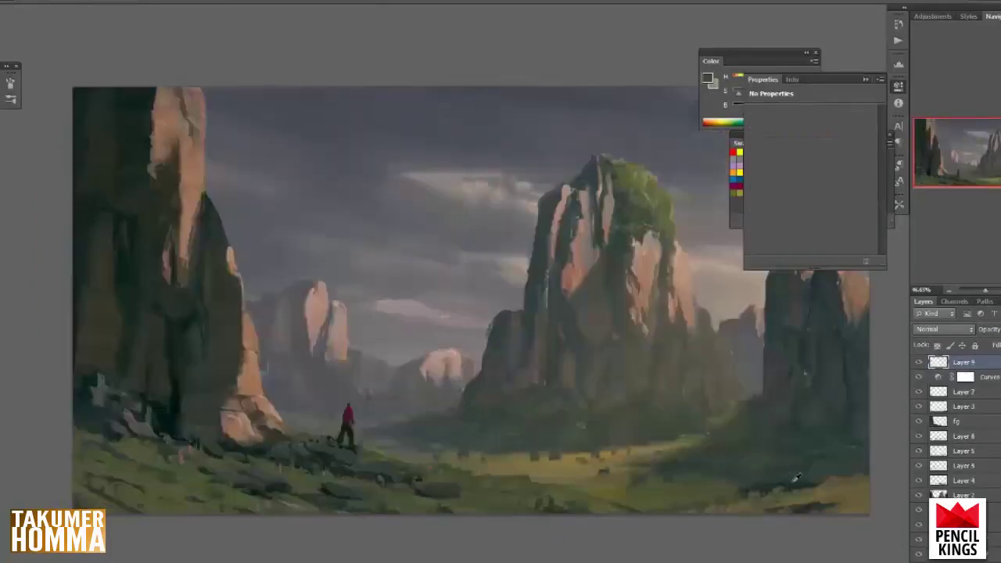
mouse_move(668, 511)
mouse_down()
mouse_move(694, 506)
mouse_move(679, 504)
mouse_up()
alt+click(699, 511)
alt+click(827, 510)
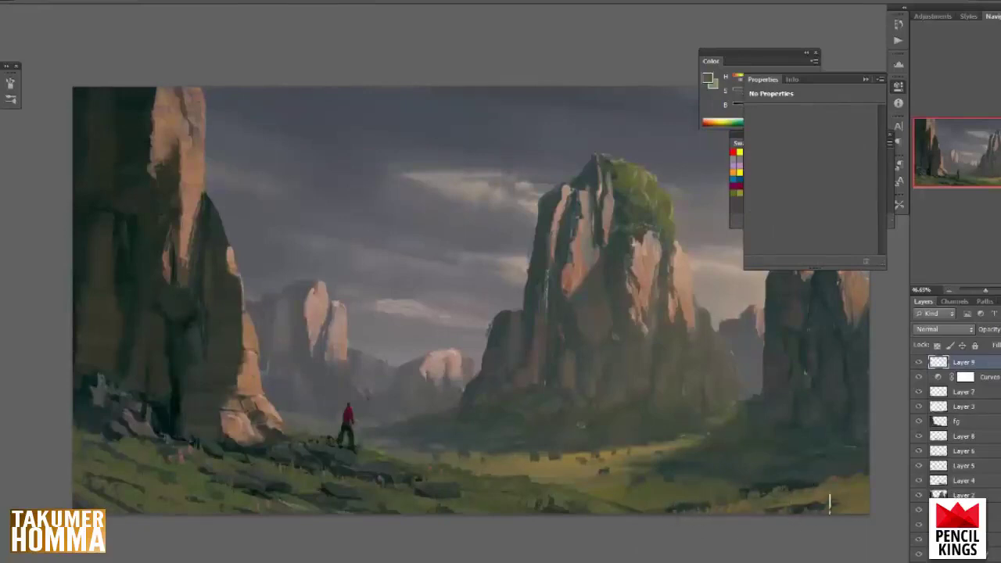
mouse_move(795, 524)
mouse_down()
mouse_move(788, 548)
mouse_move(770, 524)
mouse_move(762, 554)
mouse_up()
- Add a new layer above Layer 3, enable brush Transfer and sample a dark green from the shadowed slope
click(994, 410)
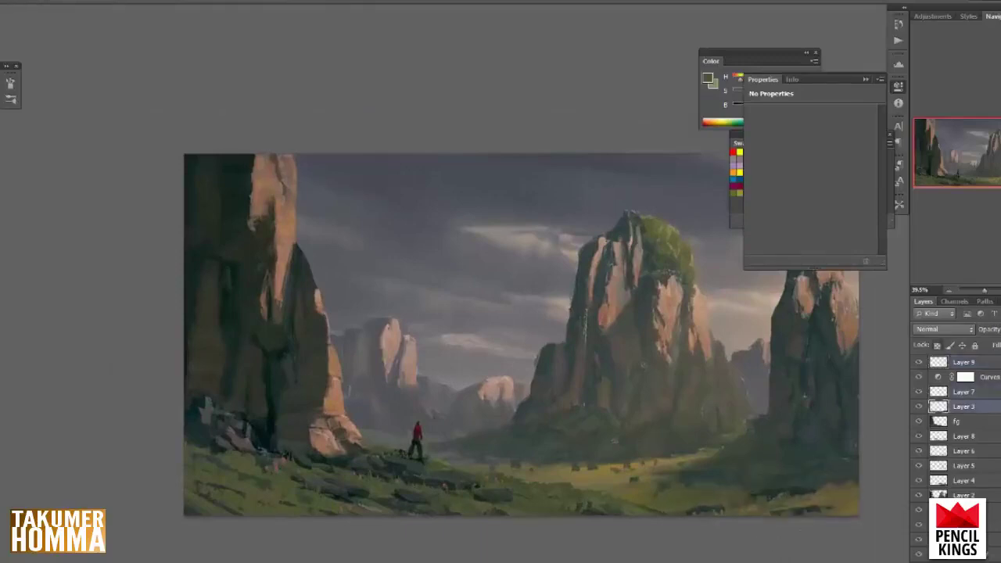
key(ctrl+alt+shift+n)
key(F5)
click(71, 178)
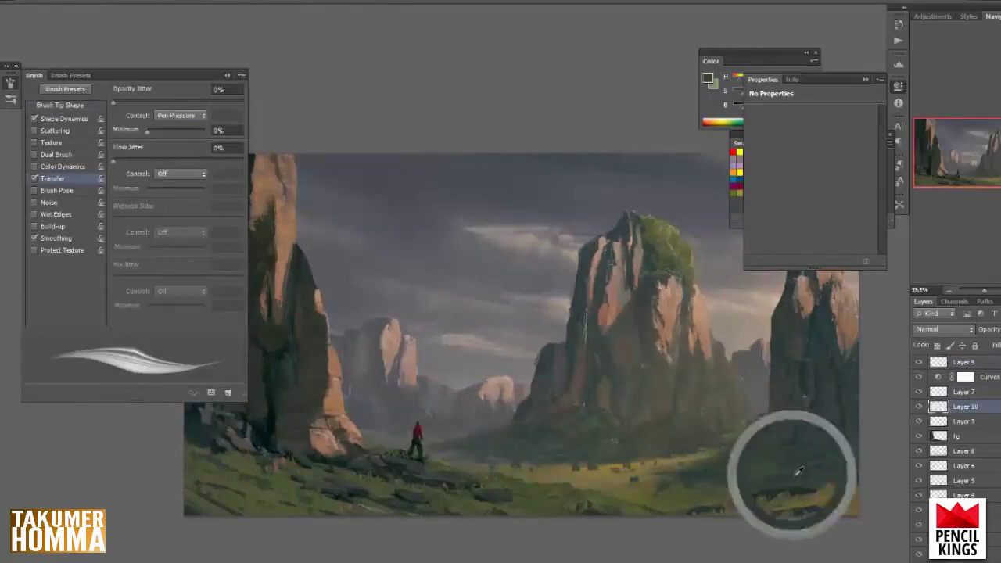
alt+click(776, 488)
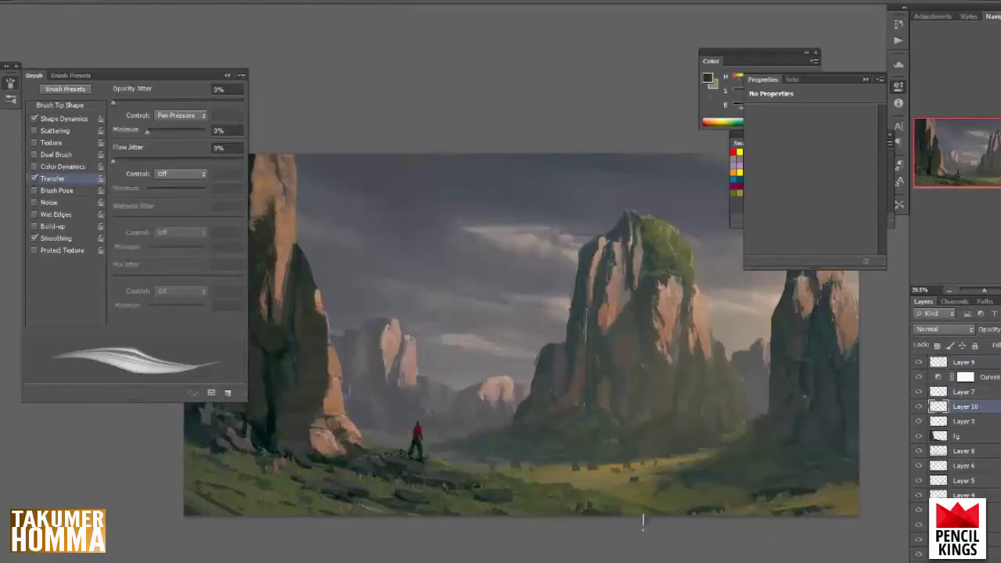